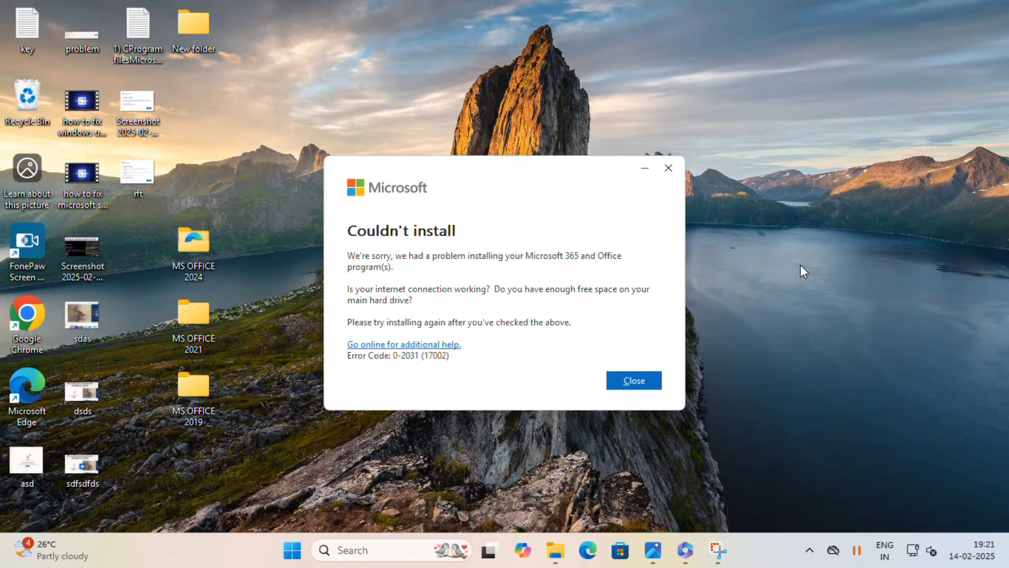
Dismiss the Office installer's 'Couldn't install' error 0-2031.
{"action": "left_click", "coordinate": [653, 382]}
Refresh the desktop and launch appwiz.cpl to list installed programs.
{"action": "right_click", "coordinate": [734, 229]}
{"action": "left_click", "coordinate": [738, 284]}
{"action": "key", "text": "super+r"}
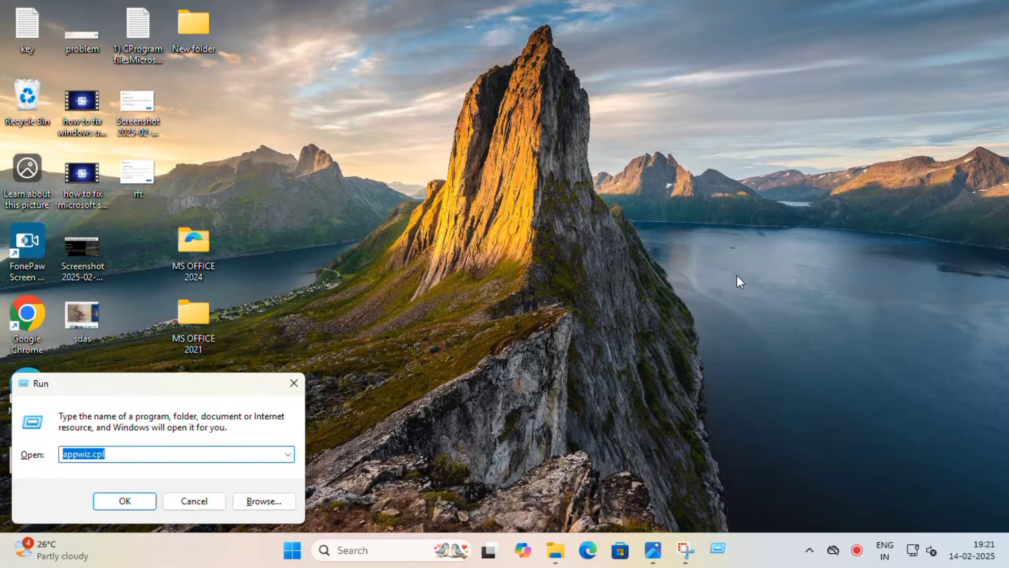
{"action": "key", "text": "Return"}
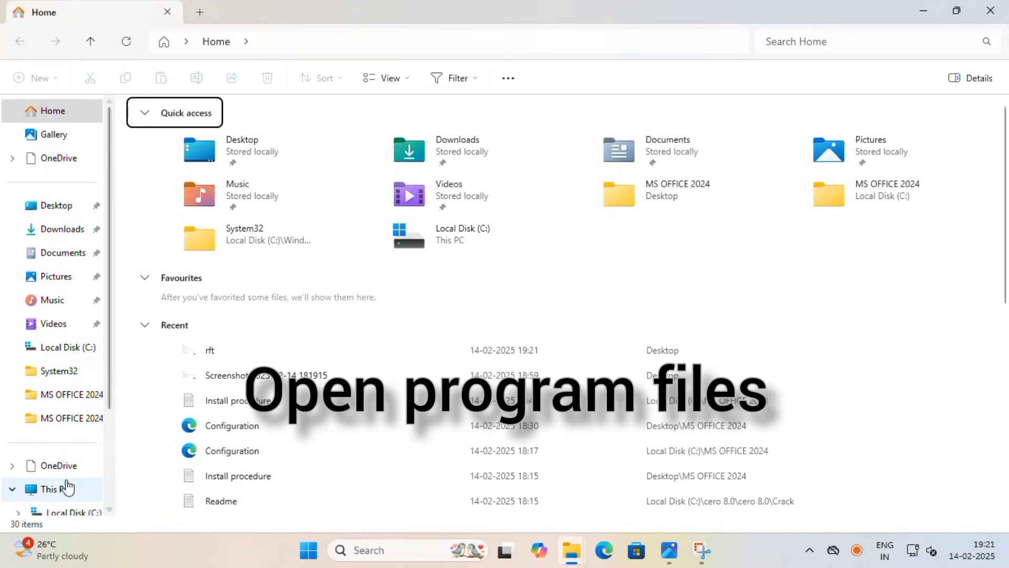
Delete the Microsoft Office 15 folder from C:\Program Files.
{"action": "left_click", "coordinate": [65, 488]}
{"action": "double_click", "coordinate": [221, 140]}
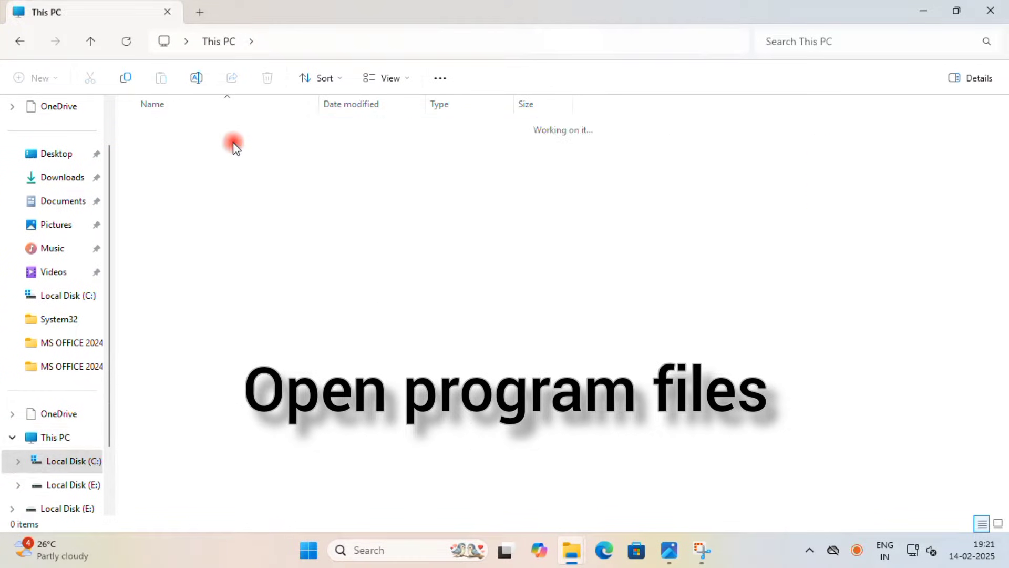
{"action": "double_click", "coordinate": [173, 230]}
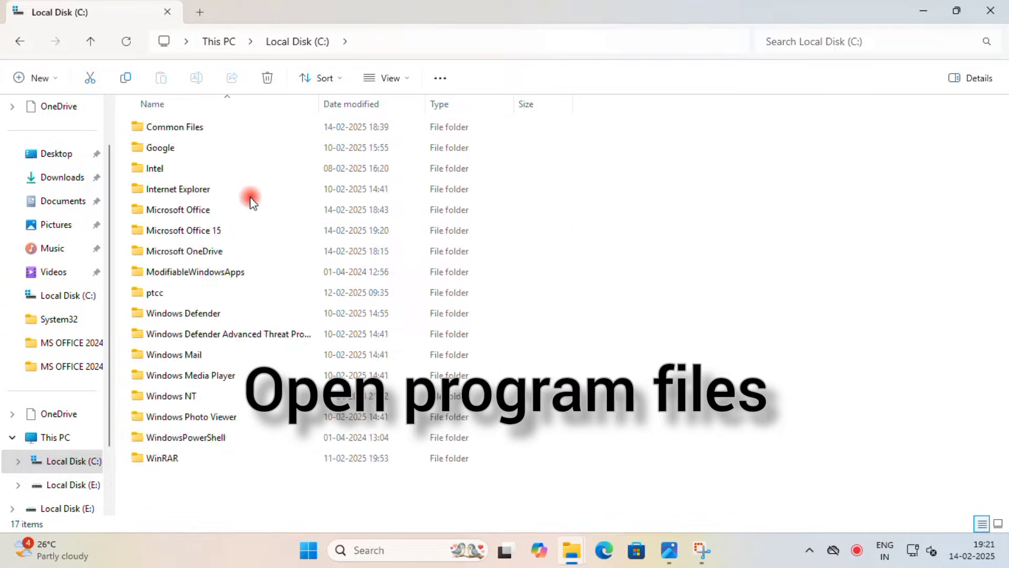
{"action": "left_click", "coordinate": [224, 230]}
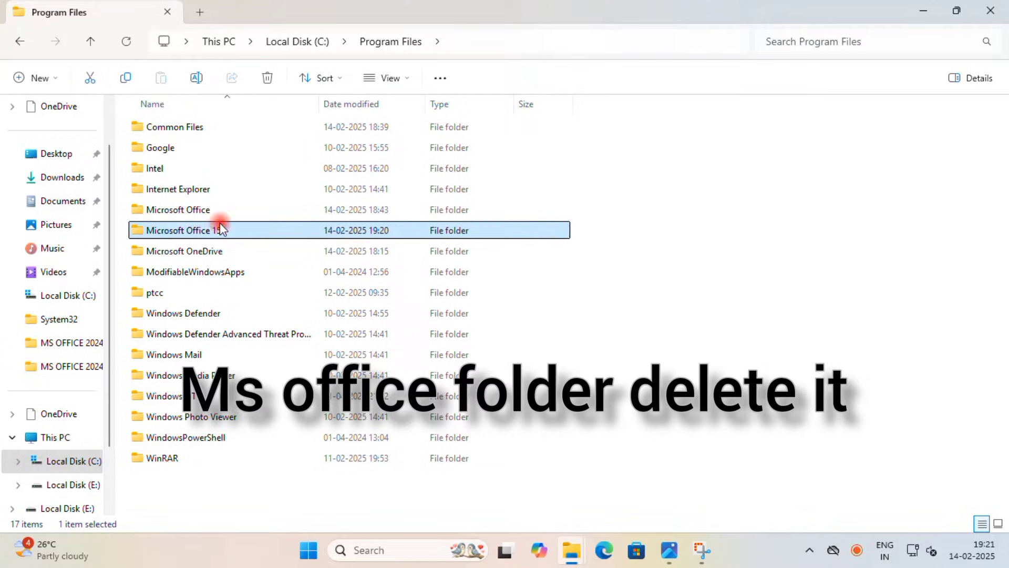
{"action": "right_click", "coordinate": [220, 230]}
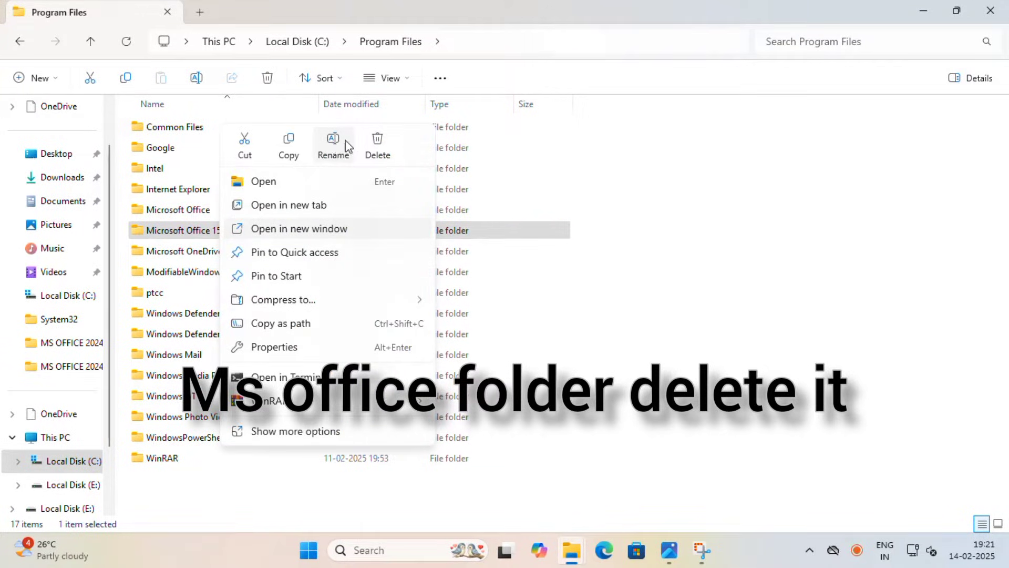
{"action": "left_click", "coordinate": [377, 146]}
Delete the Microsoft Office folder from C:\Program Files.
{"action": "left_click", "coordinate": [335, 212]}
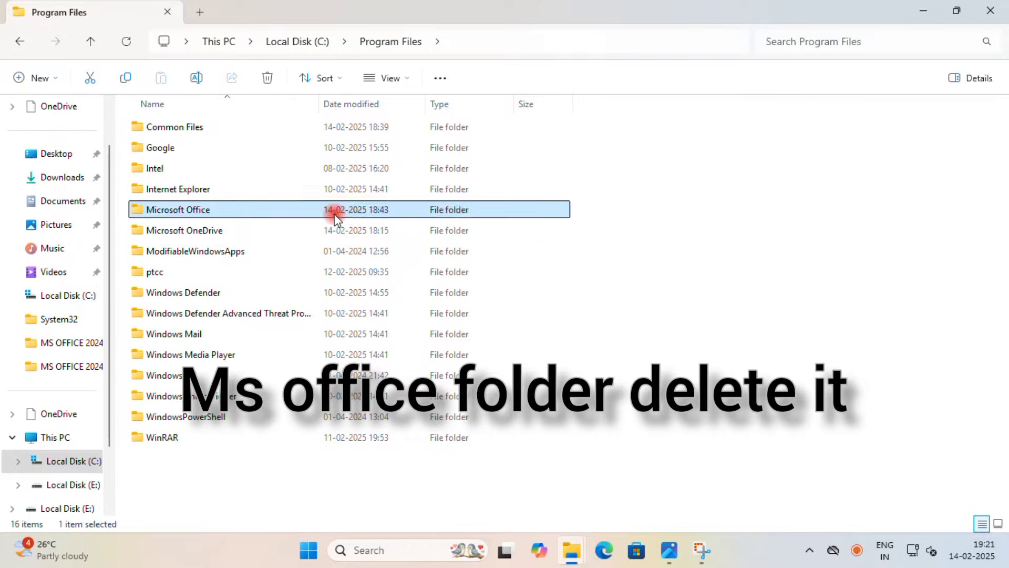
{"action": "right_click", "coordinate": [335, 214]}
{"action": "left_click", "coordinate": [492, 174]}
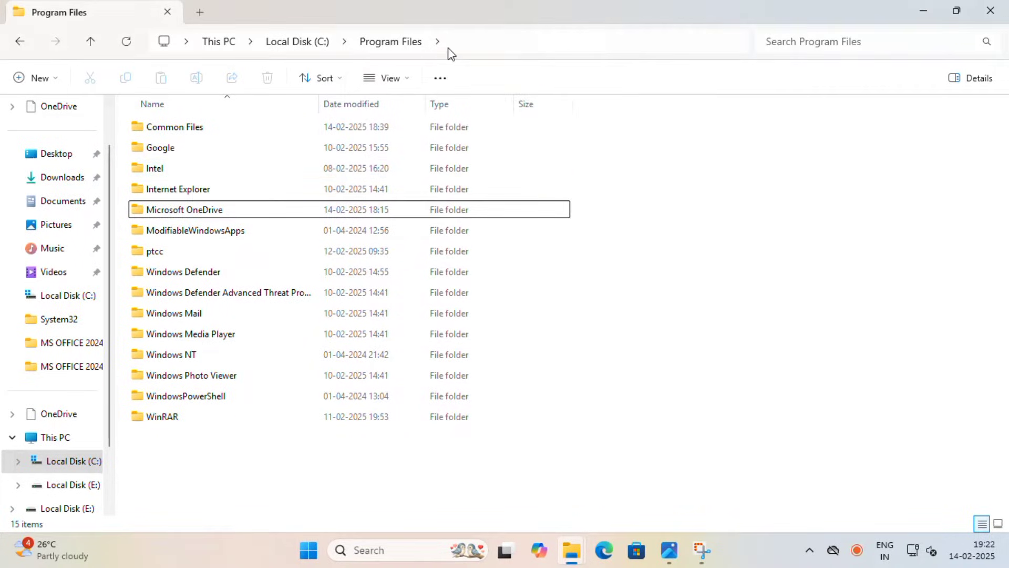
Check the Microsoft folder inside Program Files (x86) for Office leftovers.
{"action": "left_click", "coordinate": [457, 41]}
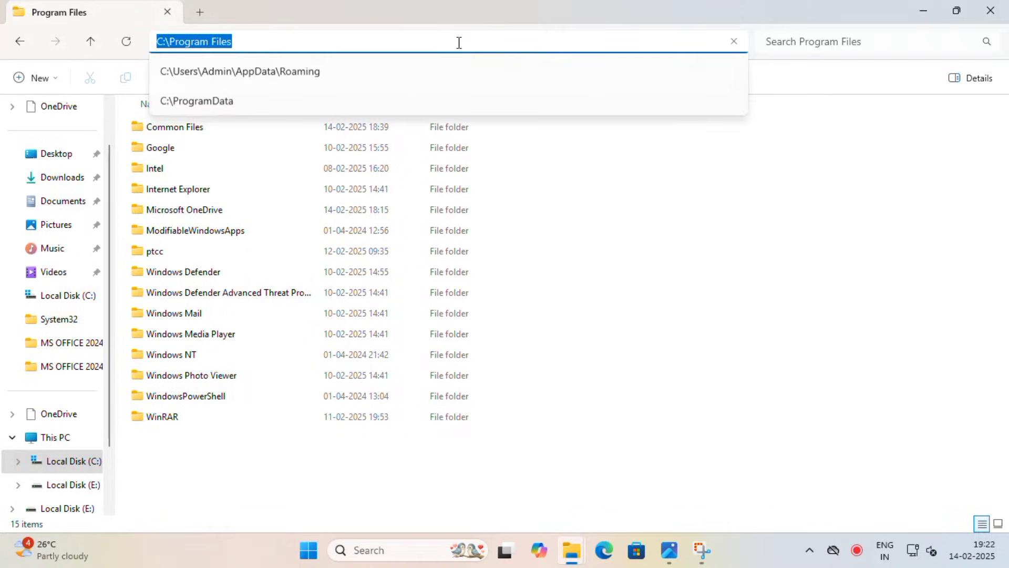
{"action": "left_click", "coordinate": [74, 461]}
{"action": "double_click", "coordinate": [201, 251]}
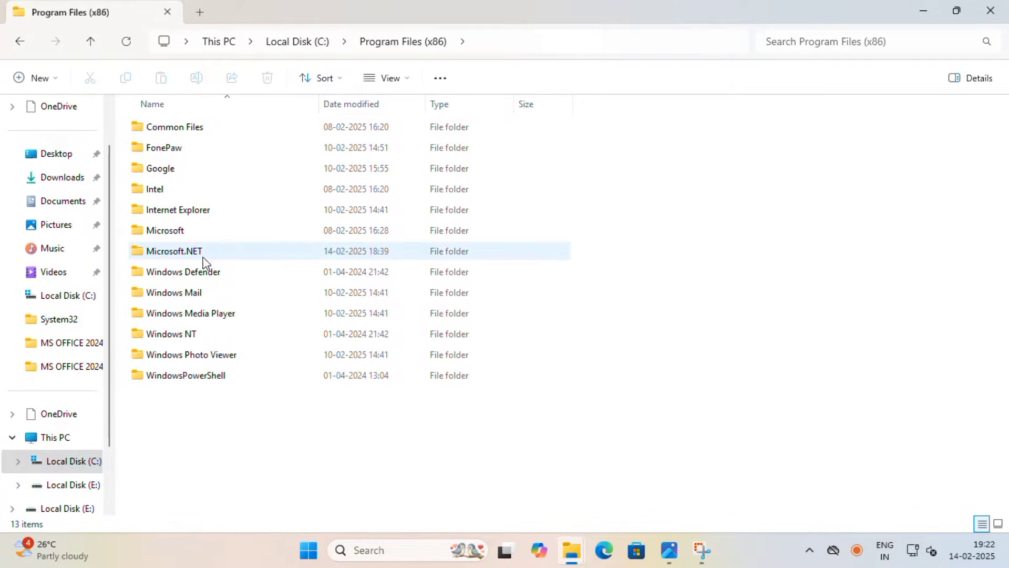
{"action": "double_click", "coordinate": [232, 230]}
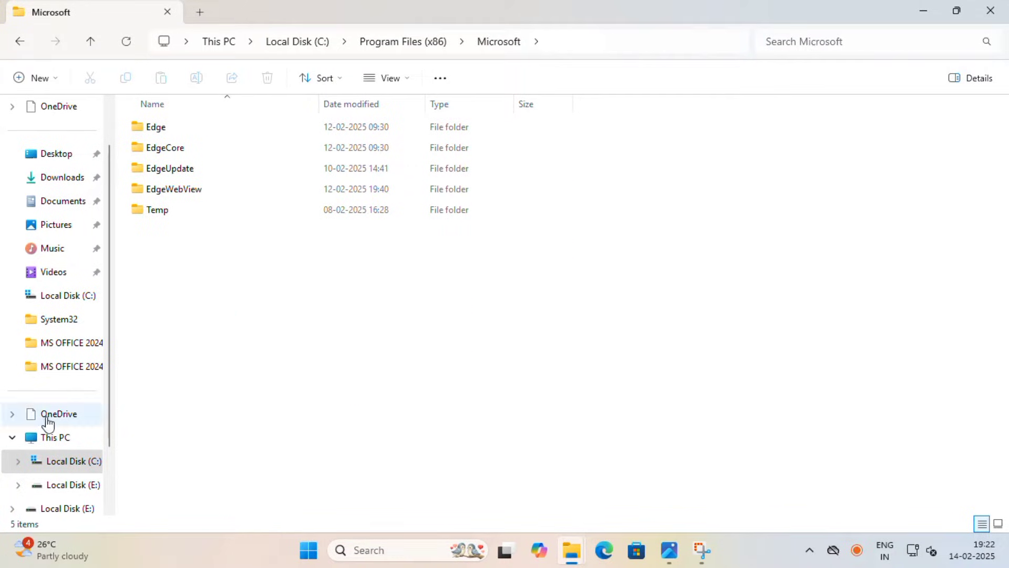
{"action": "left_click", "coordinate": [74, 461]}
Delete the Office folder from C:\ProgramData\Microsoft.
{"action": "left_click", "coordinate": [407, 41]}
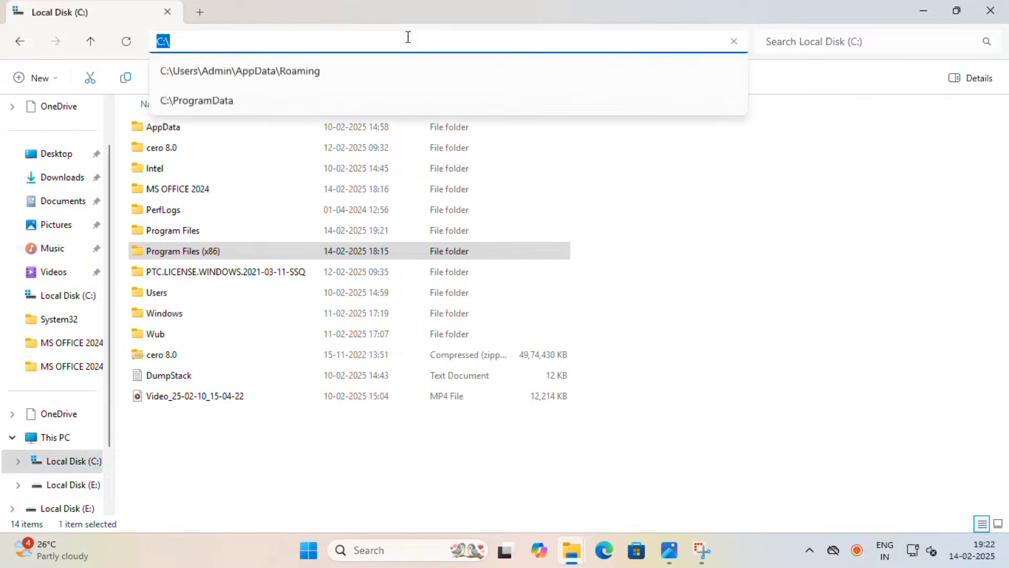
{"action": "type", "text": "\\prog"}
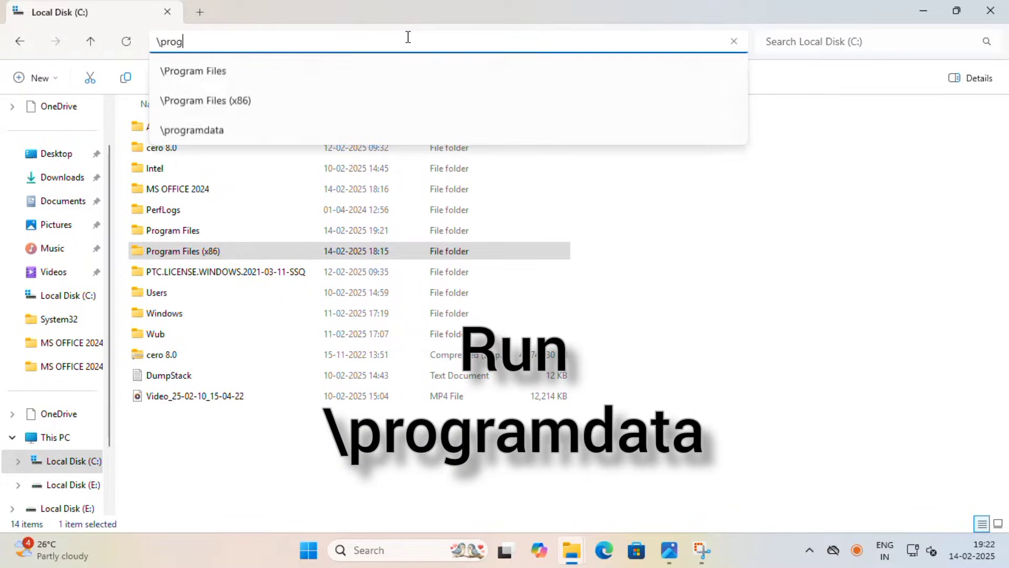
{"action": "type", "text": "ramdata"}
{"action": "key", "text": "Return"}
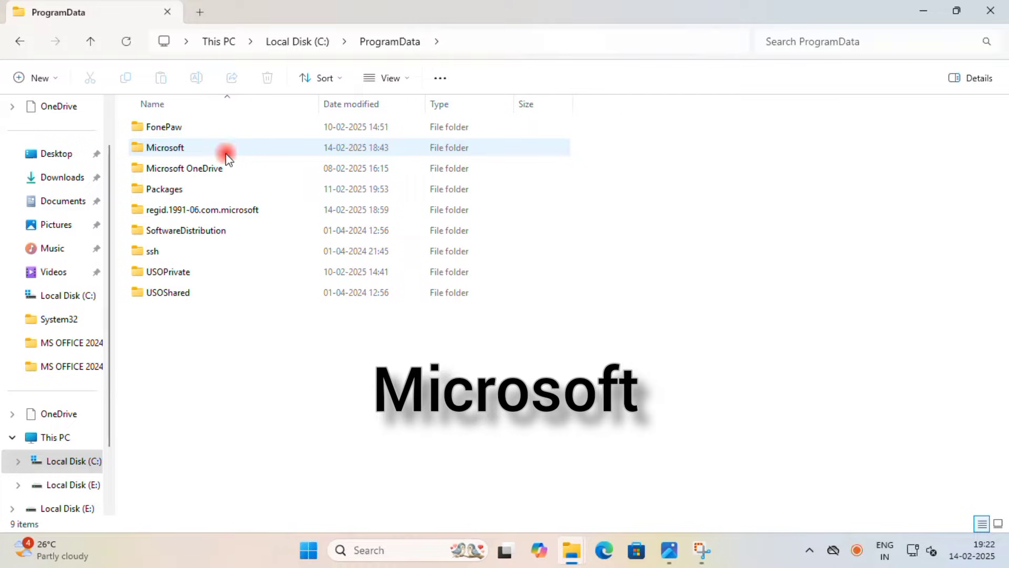
{"action": "double_click", "coordinate": [226, 154]}
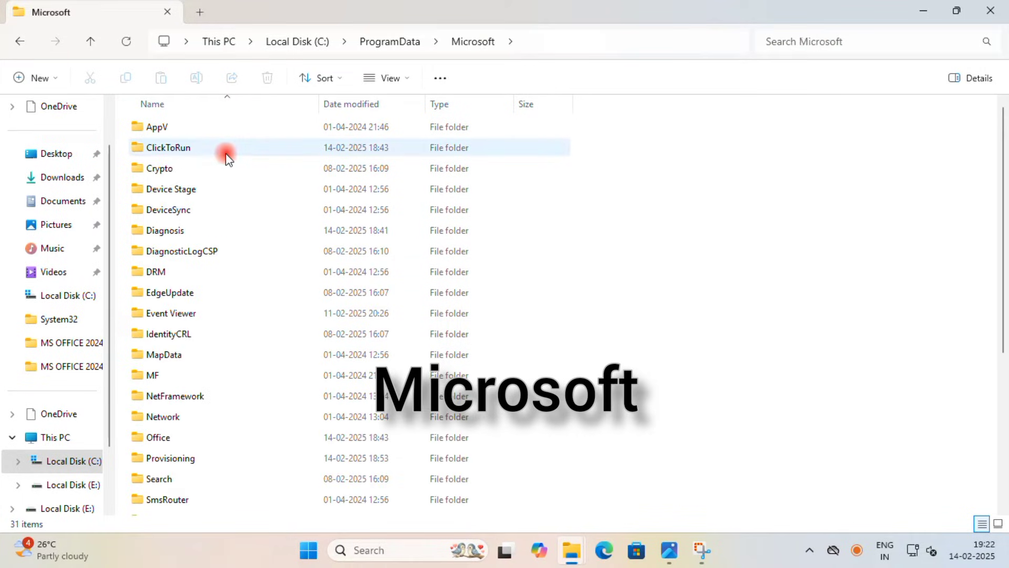
{"action": "left_click", "coordinate": [180, 442]}
{"action": "right_click", "coordinate": [180, 443]}
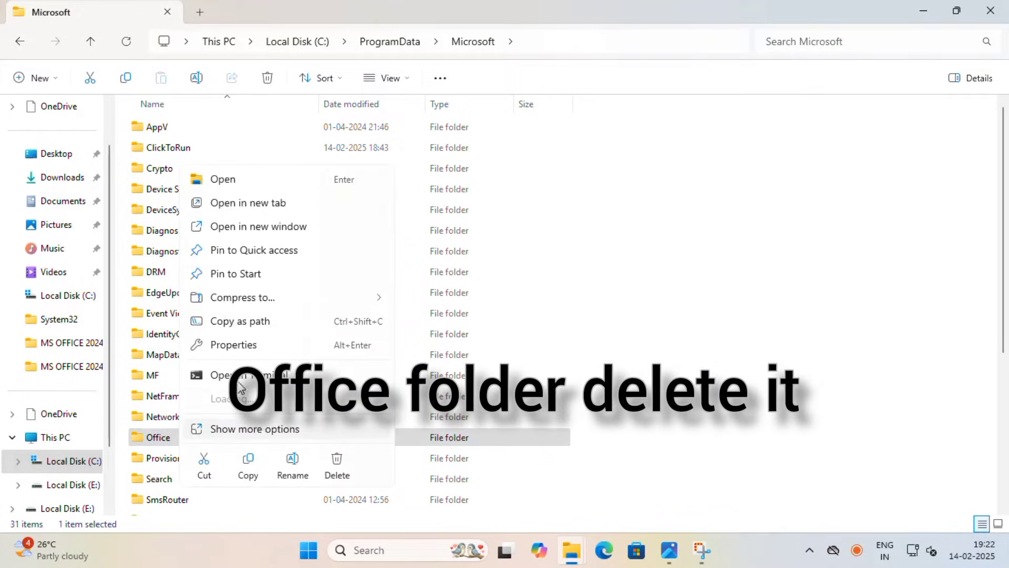
{"action": "left_click", "coordinate": [337, 465]}
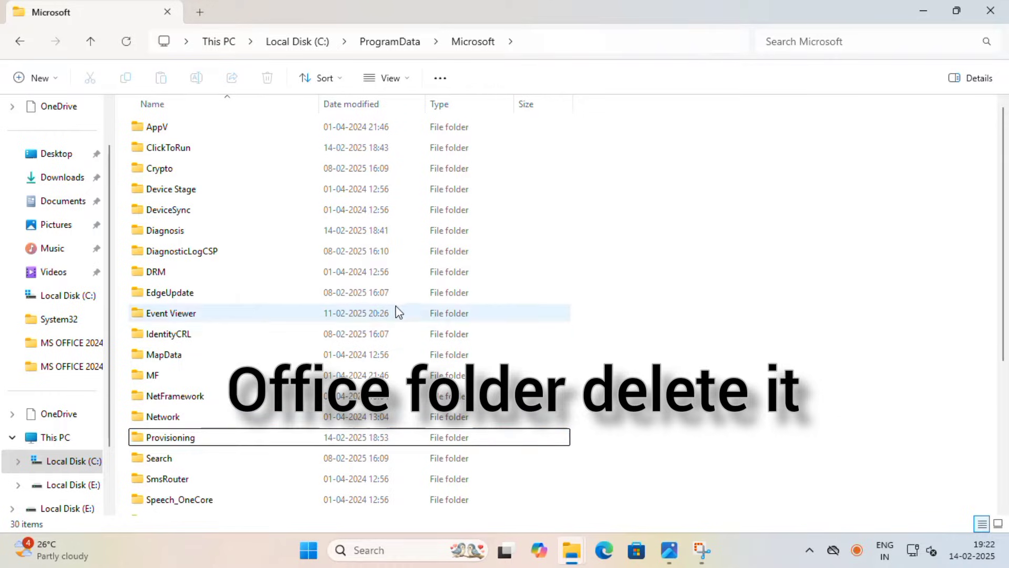
Delete the Excel folder from AppData\Roaming\Microsoft.
{"action": "left_click", "coordinate": [550, 41]}
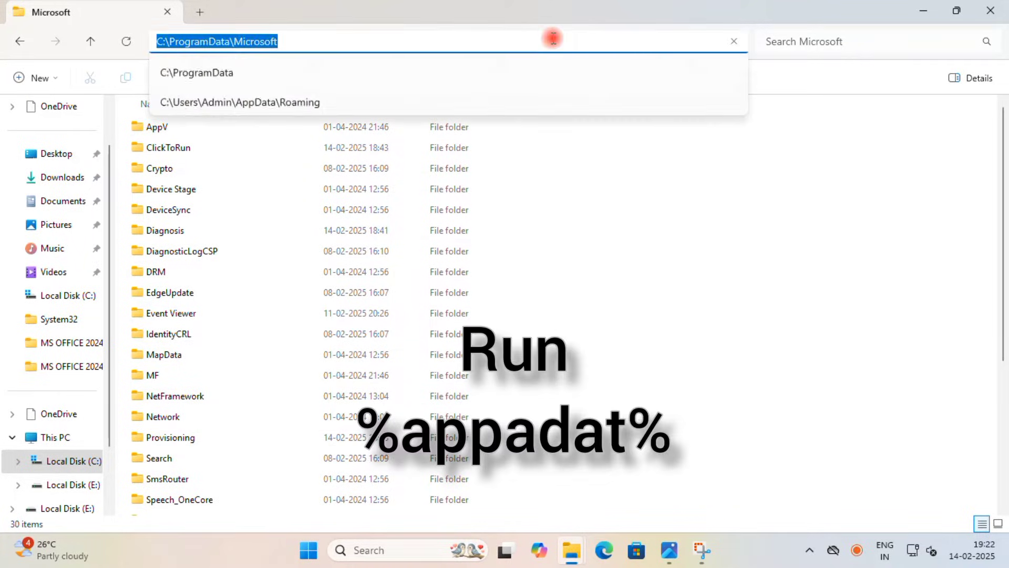
{"action": "type", "text": "%appdata%"}
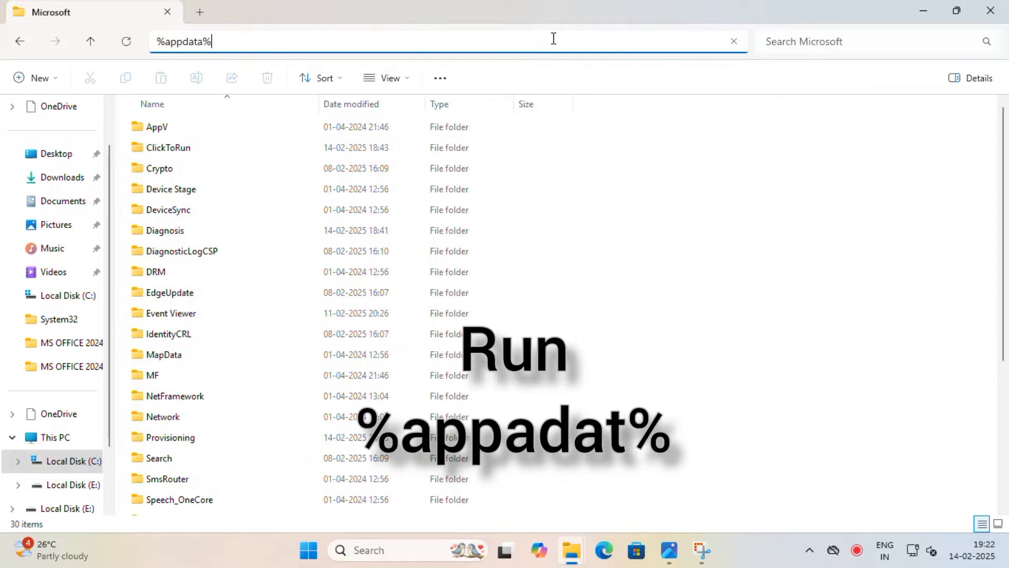
{"action": "key", "text": "Return"}
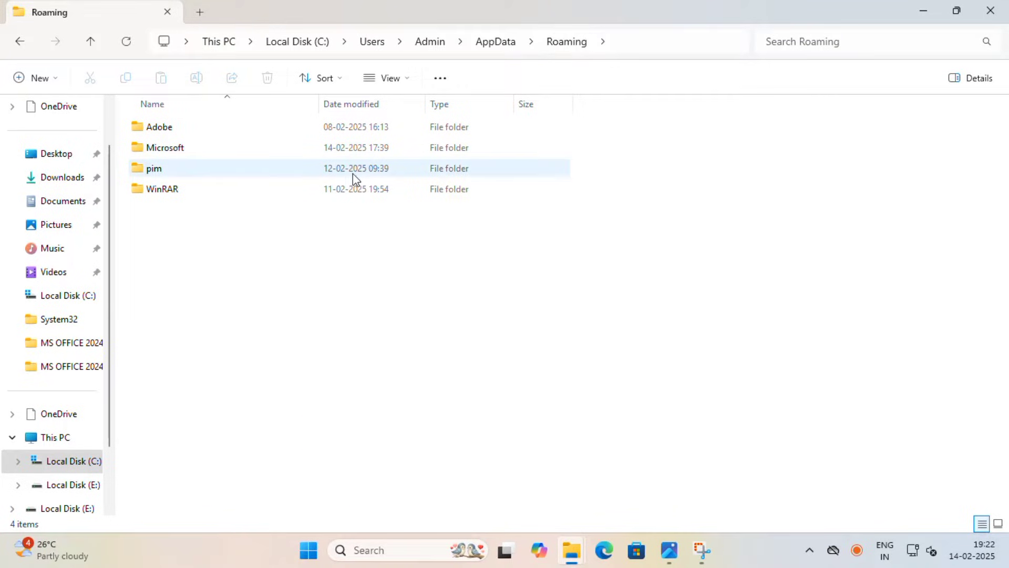
{"action": "left_click", "coordinate": [349, 151]}
{"action": "double_click", "coordinate": [350, 151]}
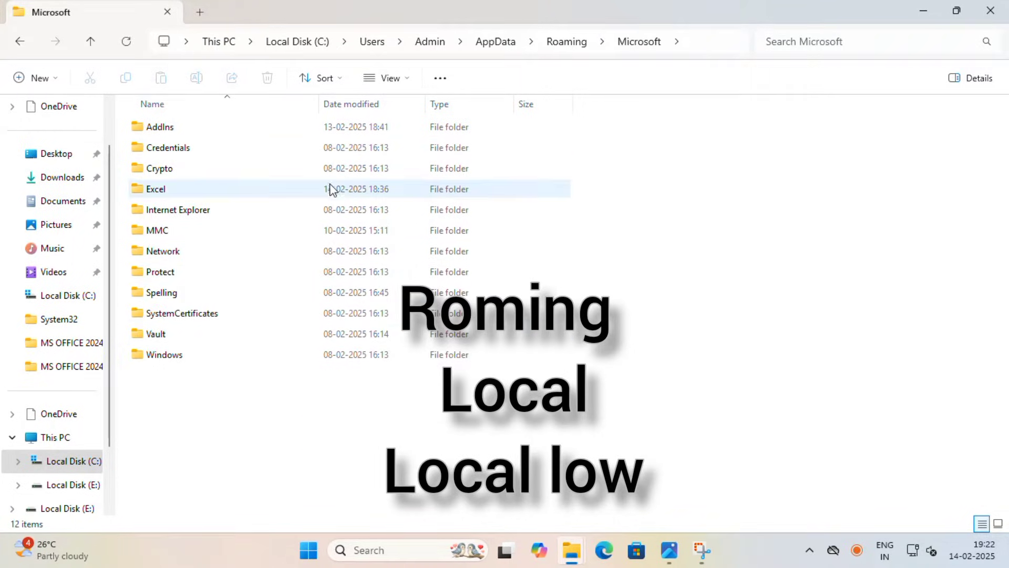
{"action": "left_click", "coordinate": [344, 189]}
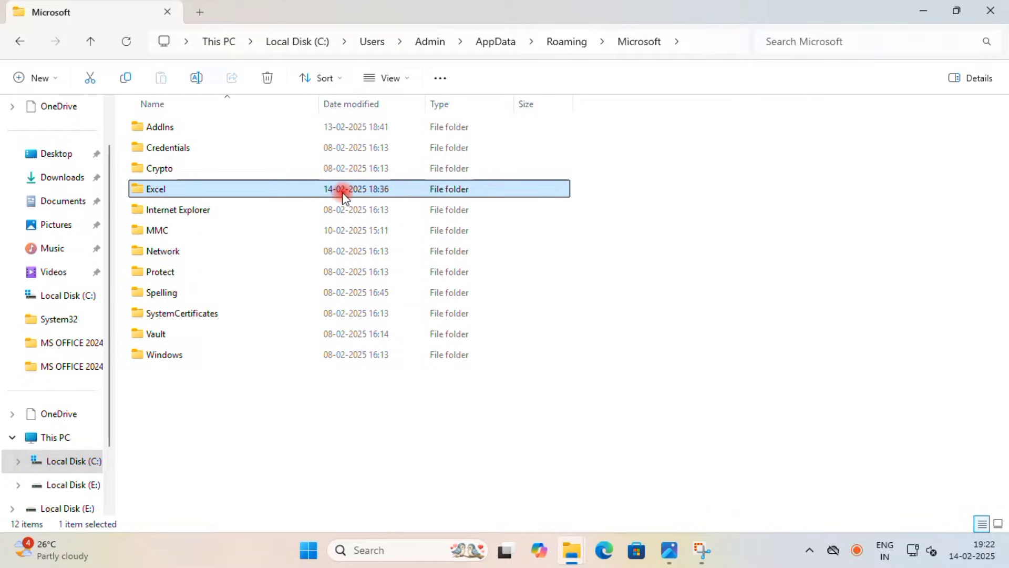
{"action": "right_click", "coordinate": [343, 193]}
{"action": "left_click", "coordinate": [501, 145]}
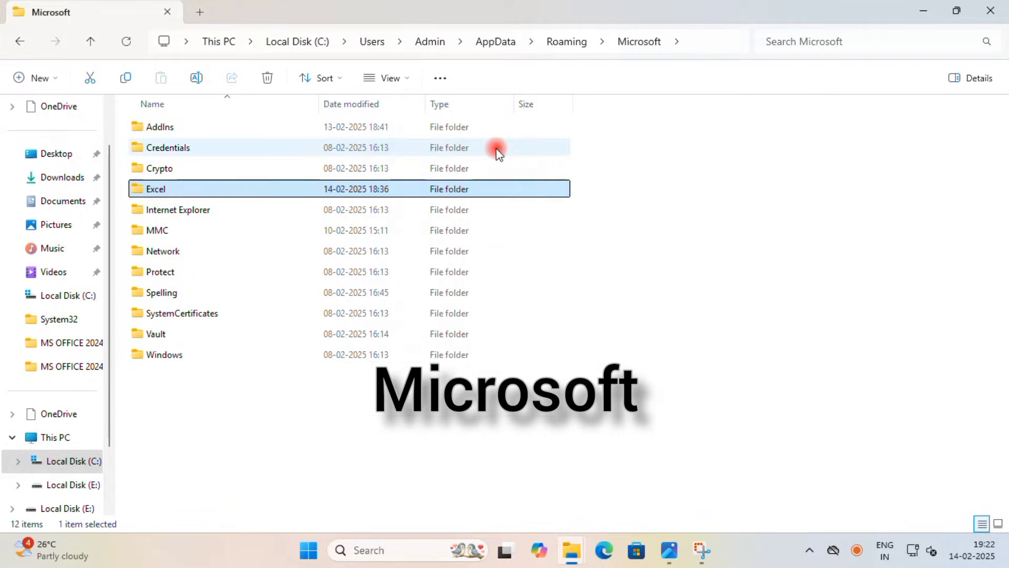
Check the Microsoft folder inside AppData\LocalLow for Office leftovers.
{"action": "left_click", "coordinate": [496, 41]}
{"action": "left_click", "coordinate": [367, 150]}
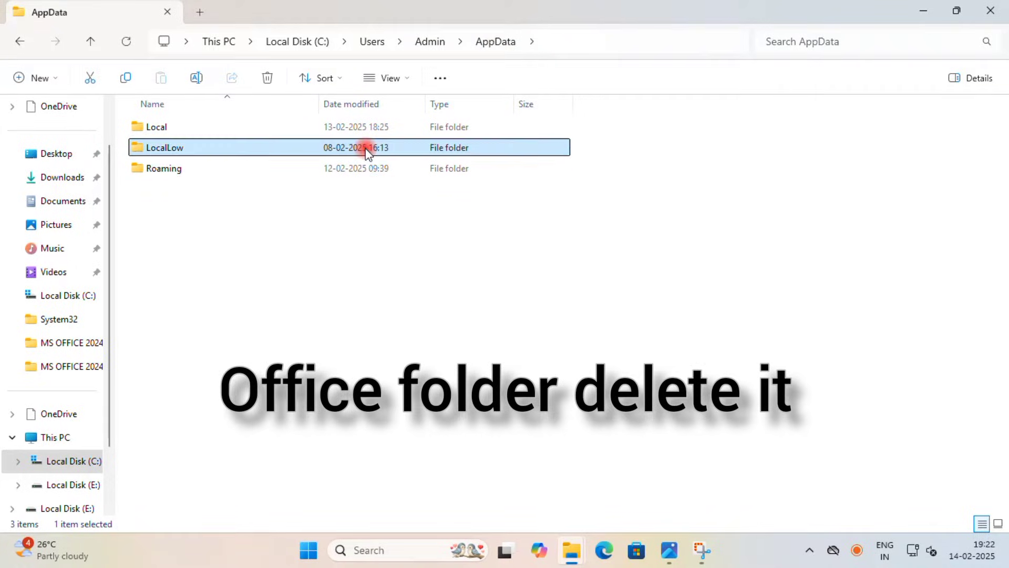
{"action": "double_click", "coordinate": [367, 151]}
{"action": "double_click", "coordinate": [385, 128]}
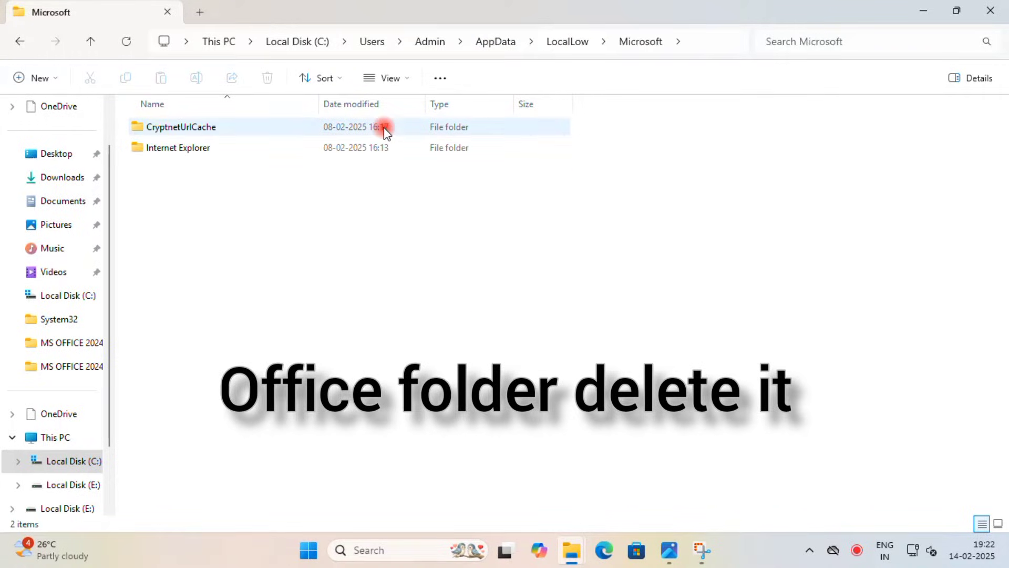
{"action": "left_click", "coordinate": [486, 44]}
Delete the Office folder from AppData\Local\Microsoft.
{"action": "double_click", "coordinate": [342, 126]}
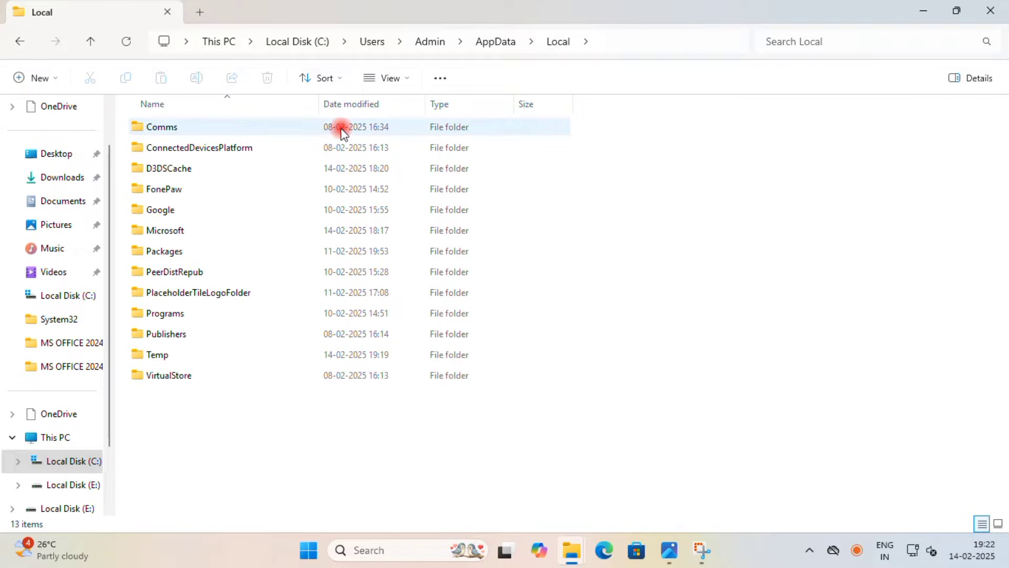
{"action": "double_click", "coordinate": [223, 230]}
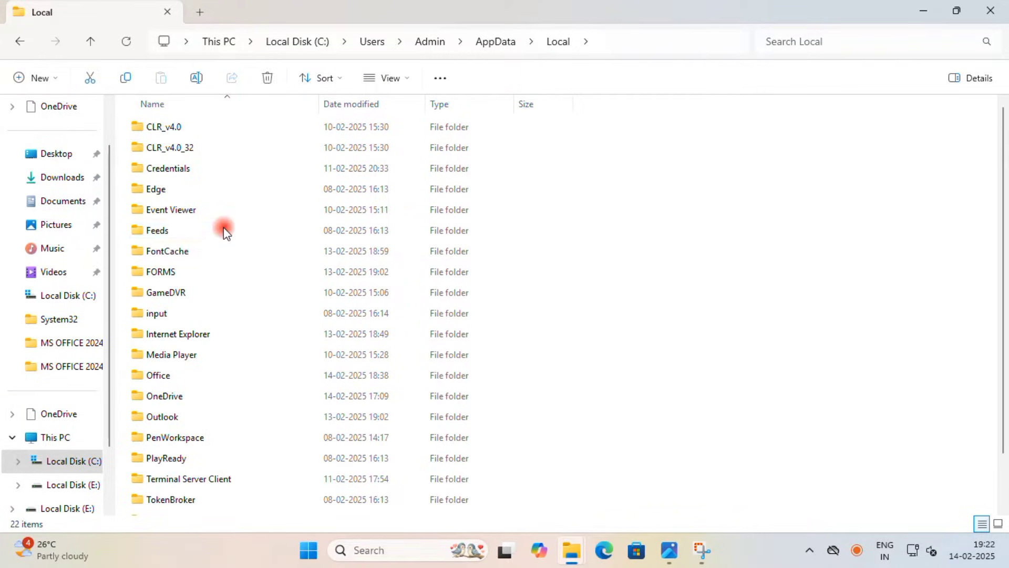
{"action": "left_click", "coordinate": [201, 376]}
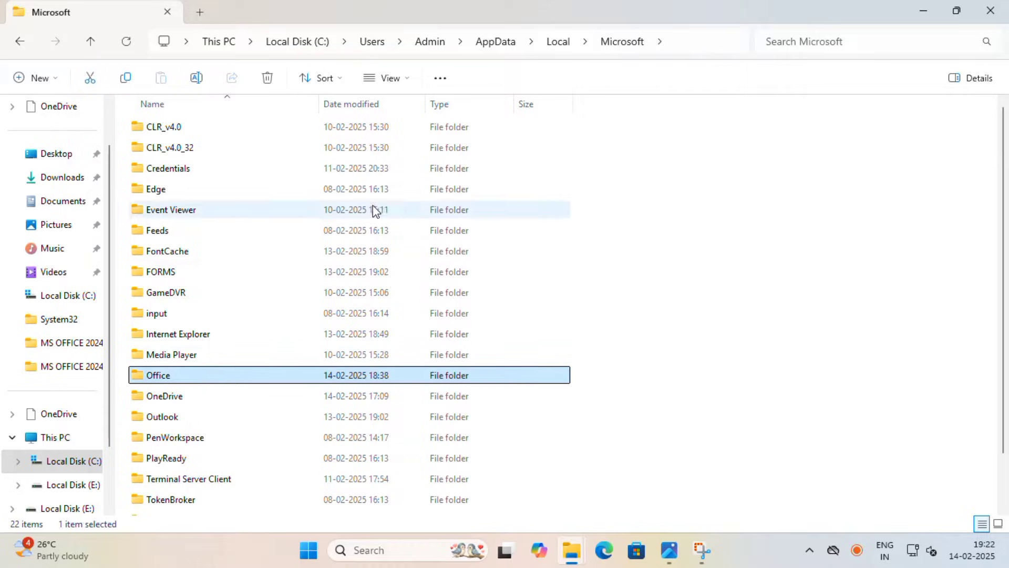
{"action": "right_click", "coordinate": [354, 382]}
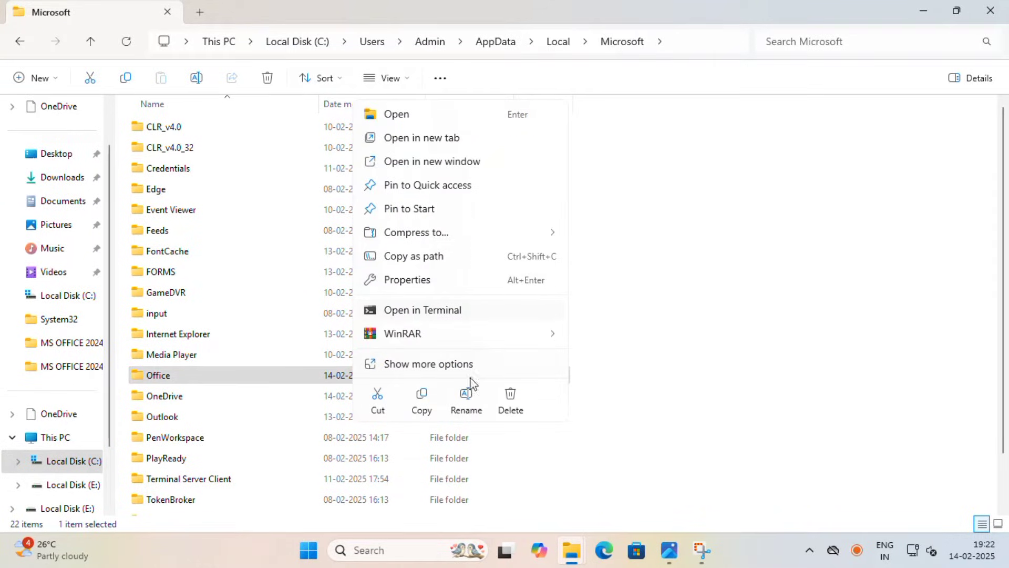
{"action": "left_click", "coordinate": [510, 398]}
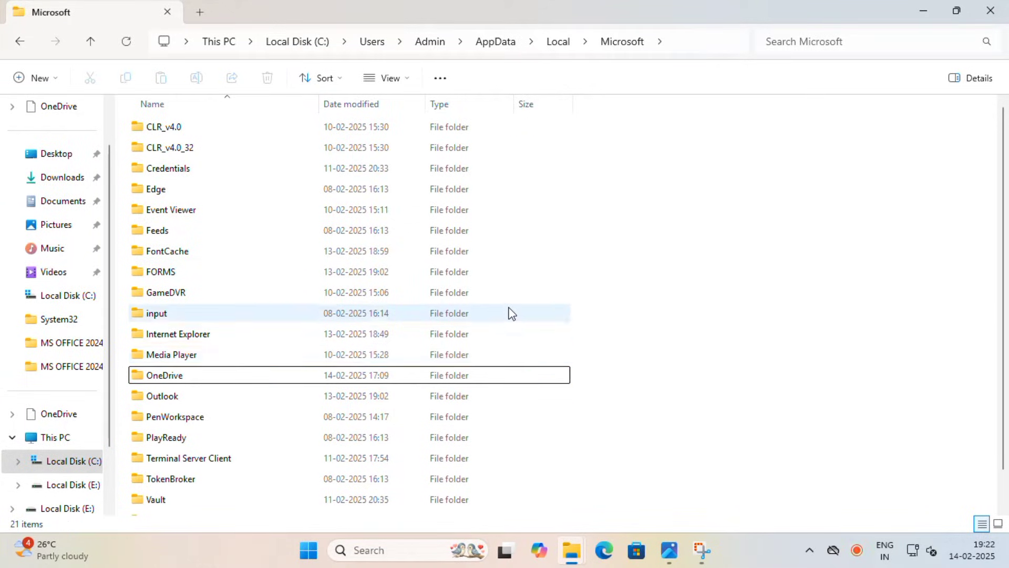
Refresh the folder listing and close File Explorer to return to the desktop.
{"action": "right_click", "coordinate": [608, 242]}
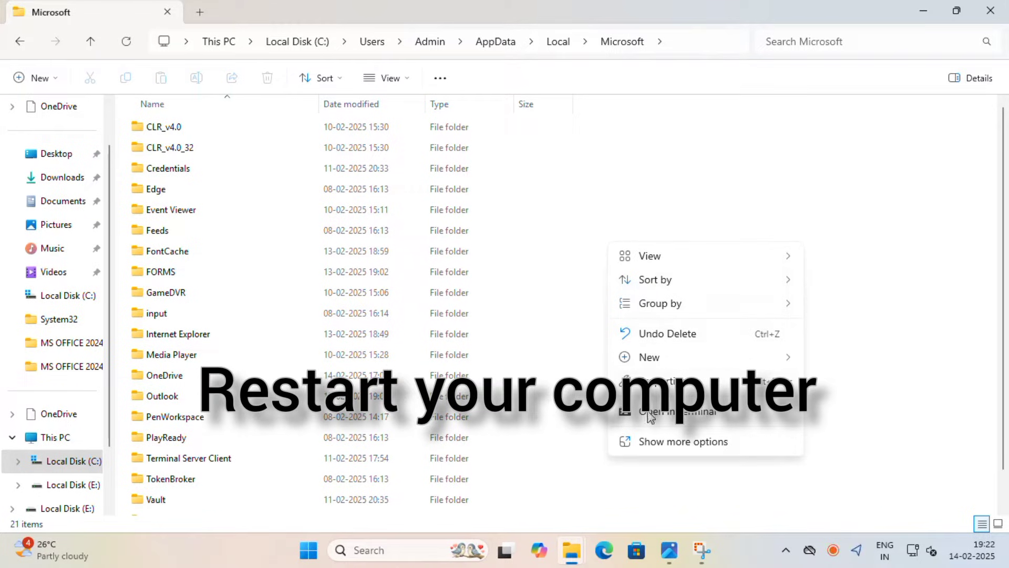
{"action": "left_click", "coordinate": [671, 442]}
{"action": "left_click", "coordinate": [645, 301]}
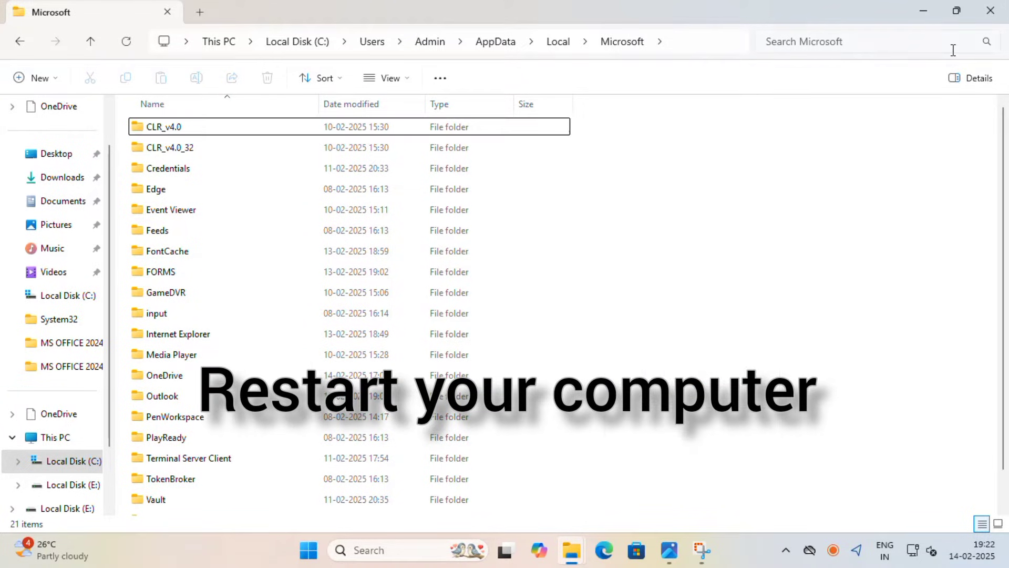
{"action": "left_click", "coordinate": [990, 10]}
{"action": "right_click", "coordinate": [748, 186]}
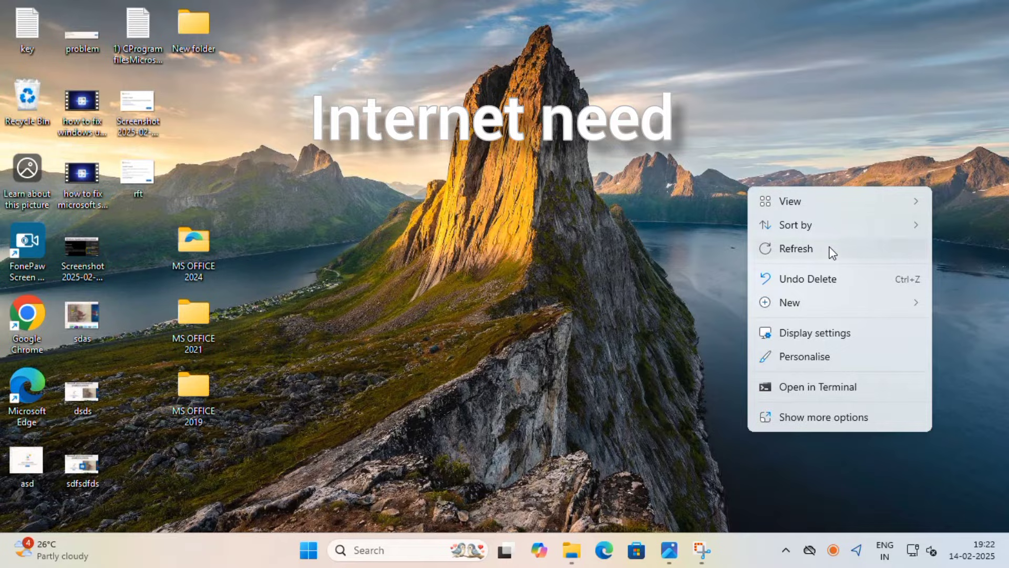
Create a desktop folder named MS OFFICE 2024 and move it near the top.
{"action": "left_click", "coordinate": [831, 251]}
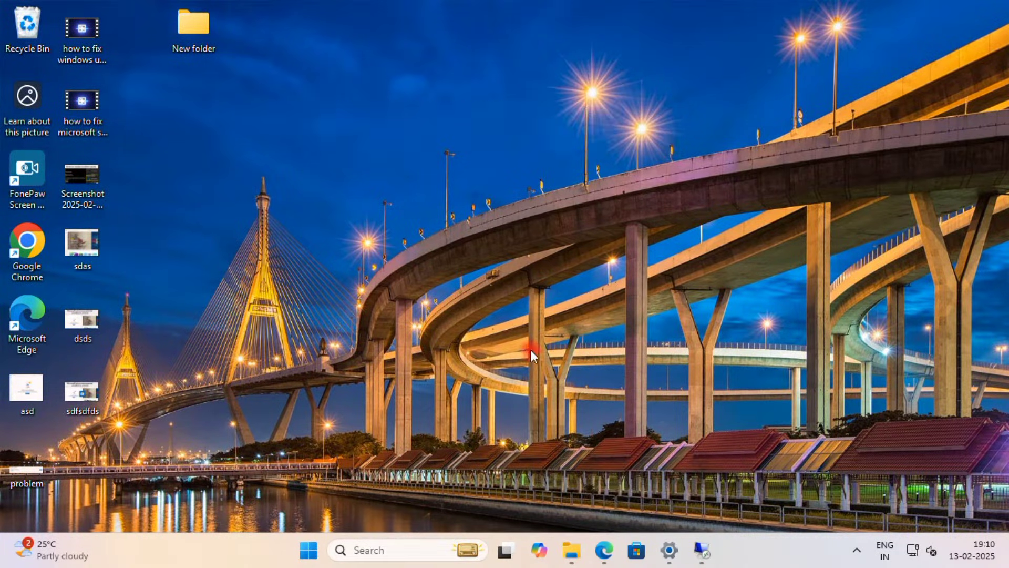
{"action": "right_click", "coordinate": [530, 379]}
{"action": "left_click", "coordinate": [478, 301]}
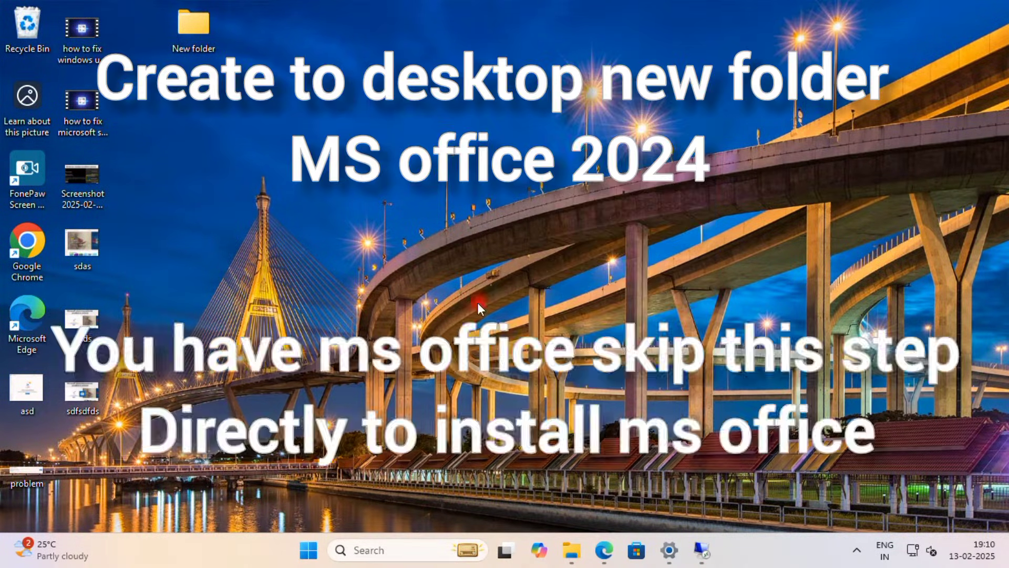
{"action": "right_click", "coordinate": [478, 302]}
{"action": "mouse_move", "coordinate": [520, 351]}
{"action": "left_click", "coordinate": [723, 93]}
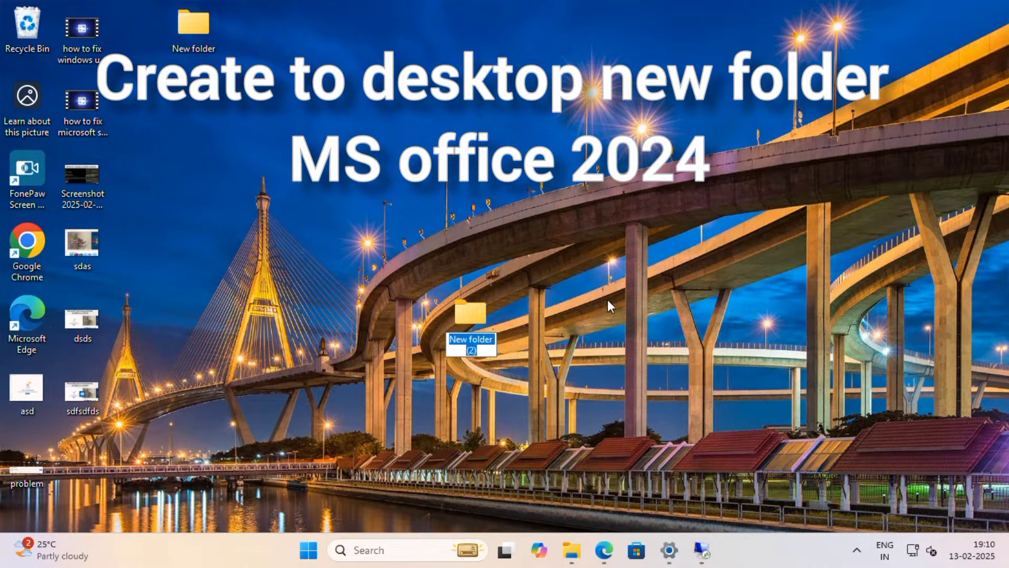
{"action": "type", "text": "MS OFFICE"}
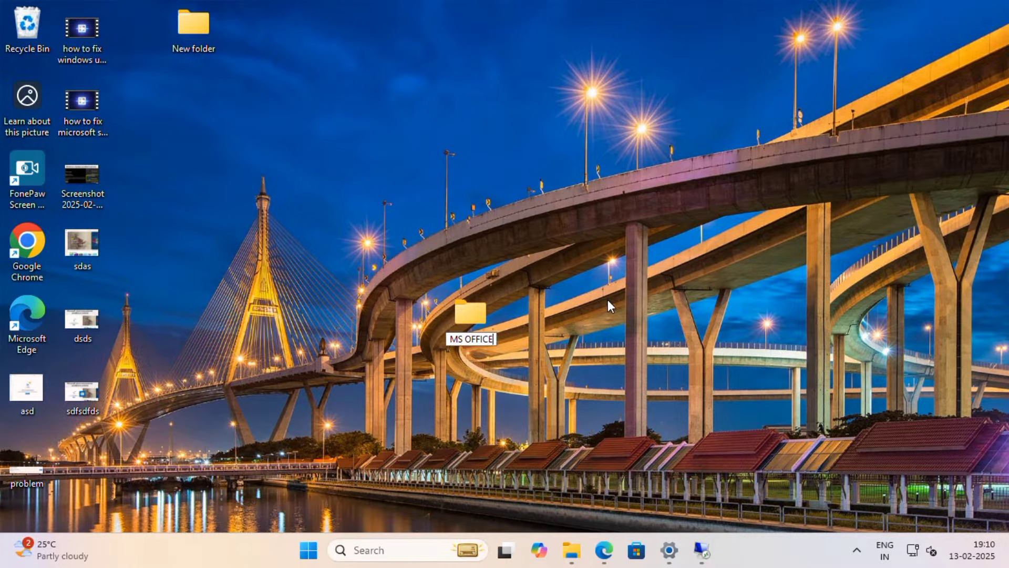
{"action": "type", "text": " 2024"}
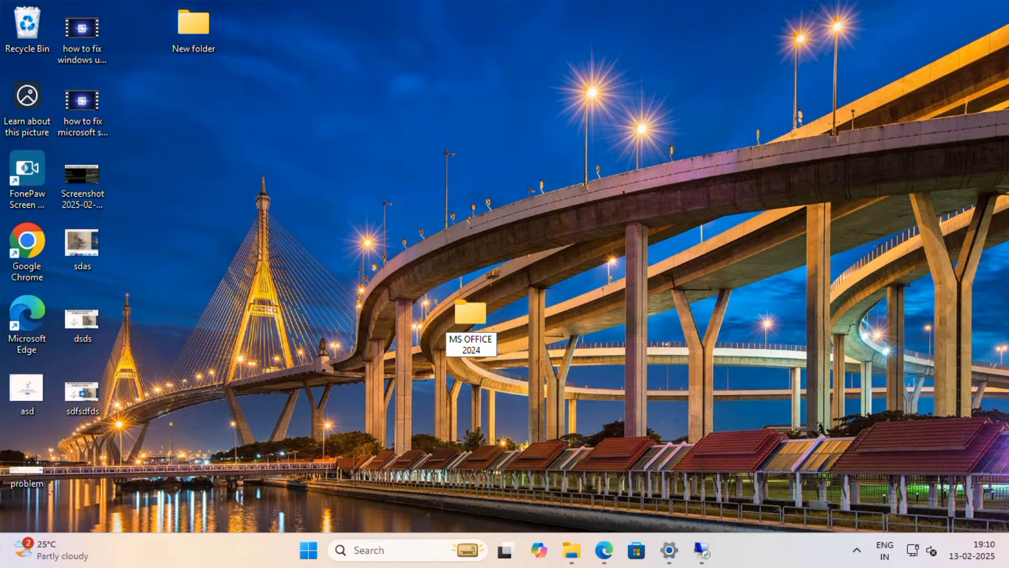
{"action": "left_click", "coordinate": [583, 228]}
{"action": "mouse_move", "coordinate": [487, 328]}
{"action": "left_mouse_down"}
{"action": "mouse_move", "coordinate": [528, 170]}
{"action": "mouse_move", "coordinate": [419, 161]}
{"action": "left_mouse_up"}
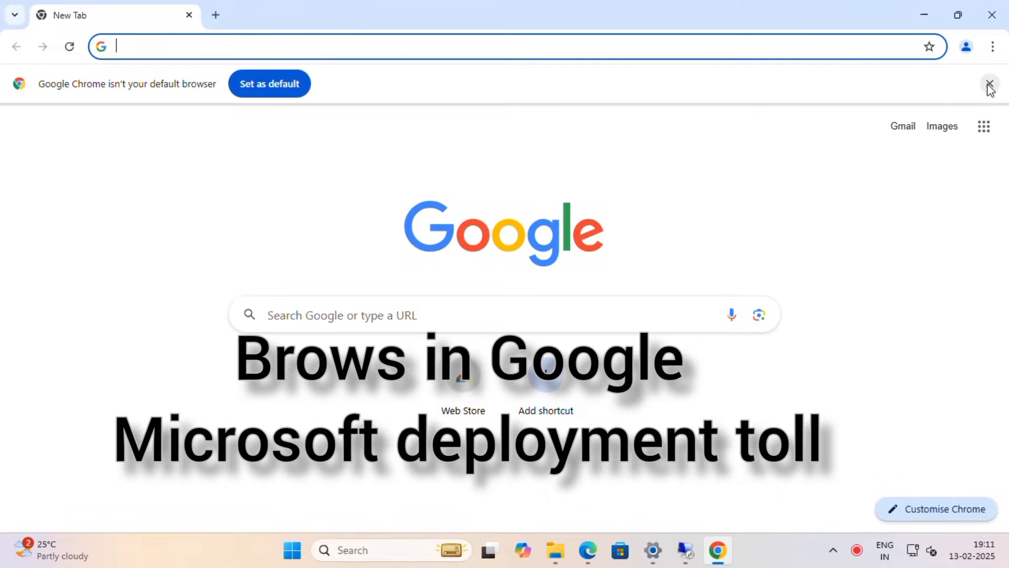
Search 'office deployment tool' and download it from Microsoft's download page.
{"action": "left_click", "coordinate": [991, 83]}
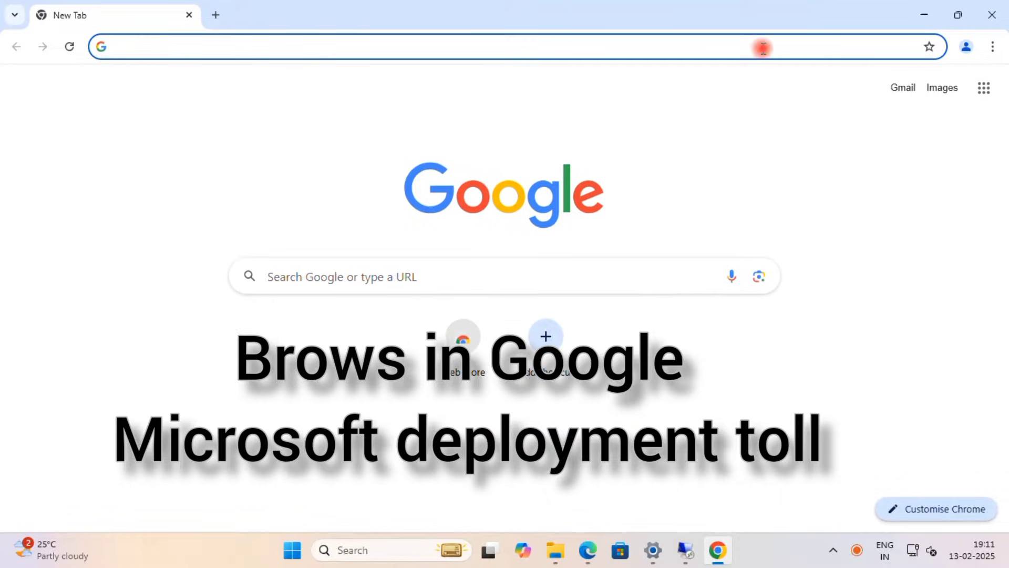
{"action": "left_click", "coordinate": [763, 46]}
{"action": "type", "text": "of"}
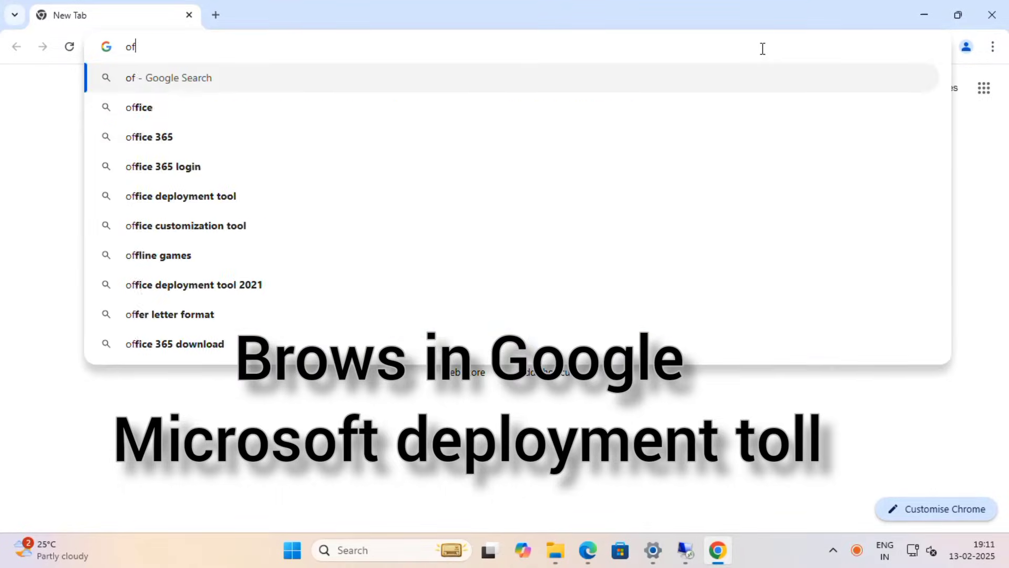
{"action": "type", "text": "fice de"}
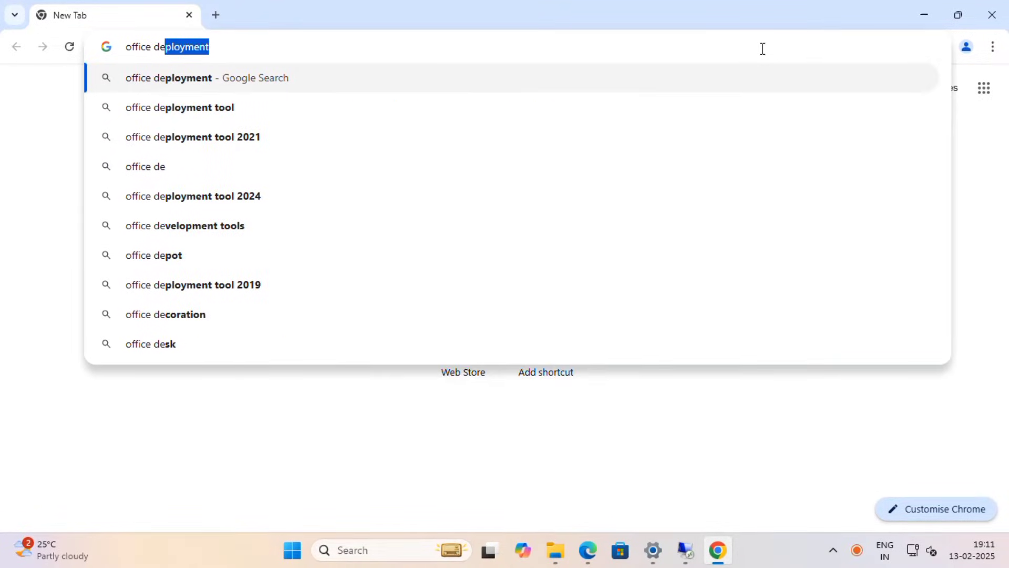
{"action": "key", "text": "Down"}
{"action": "key", "text": "Return"}
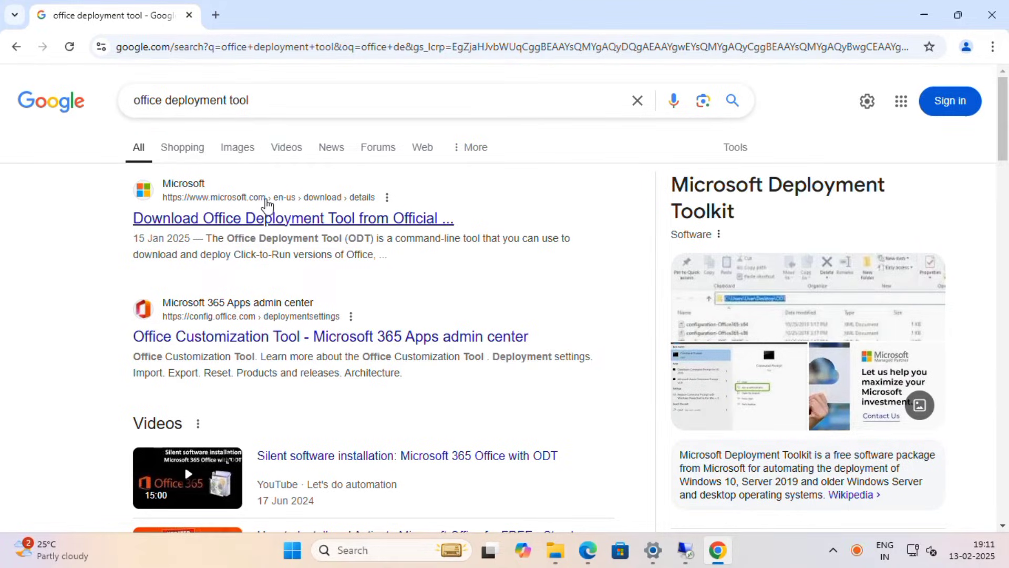
{"action": "left_click", "coordinate": [260, 218]}
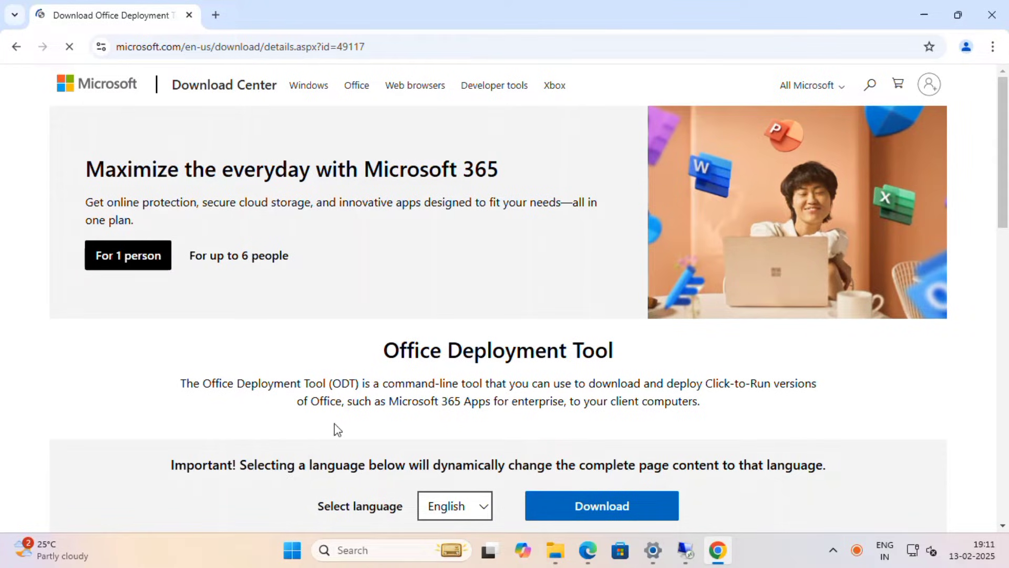
{"action": "scroll", "coordinate": [378, 363], "scroll_direction": "down", "scroll_amount": 3}
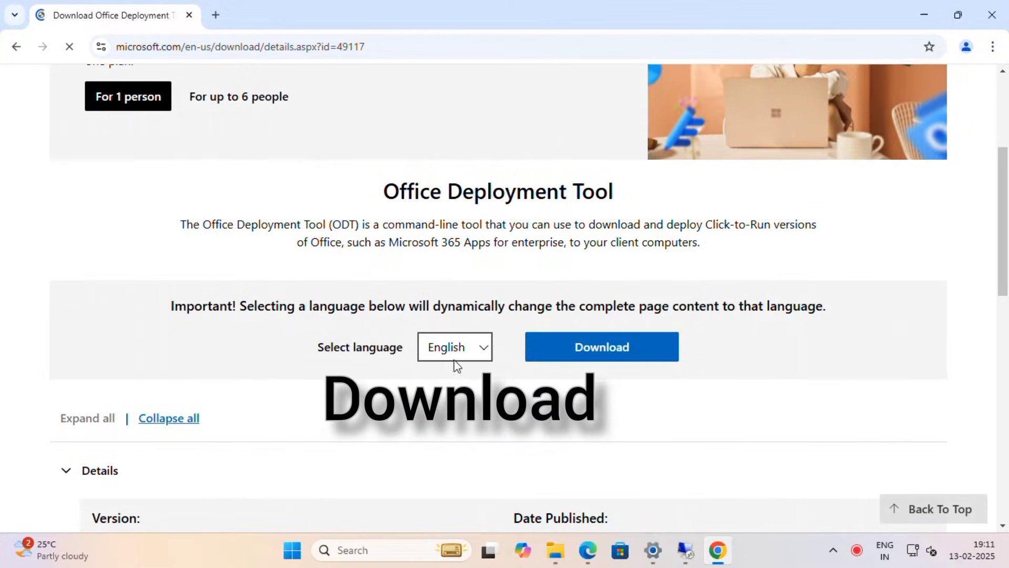
{"action": "left_click", "coordinate": [576, 356]}
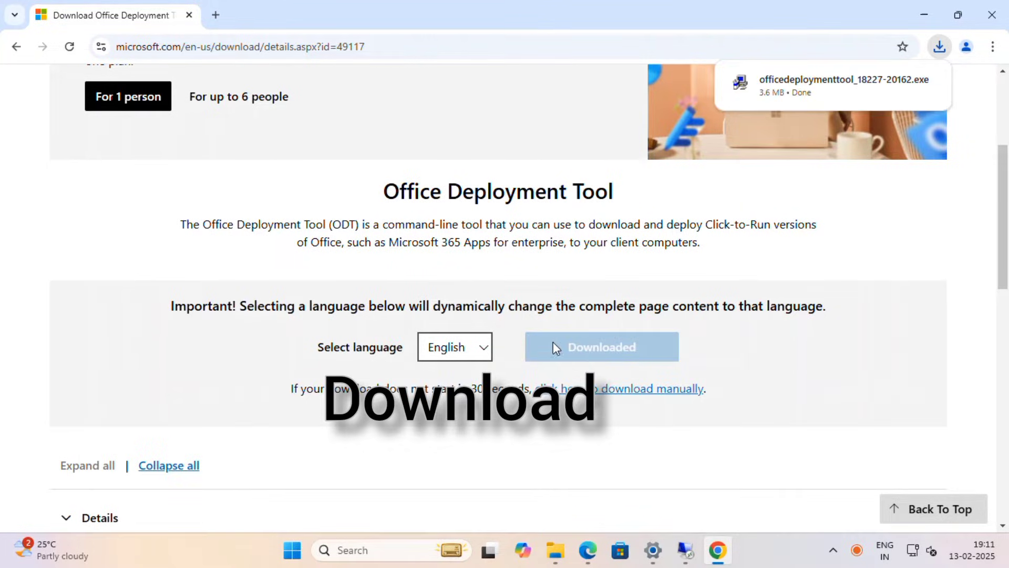
Run the downloaded deployment tool as administrator and accept its license terms.
{"action": "left_click", "coordinate": [900, 82]}
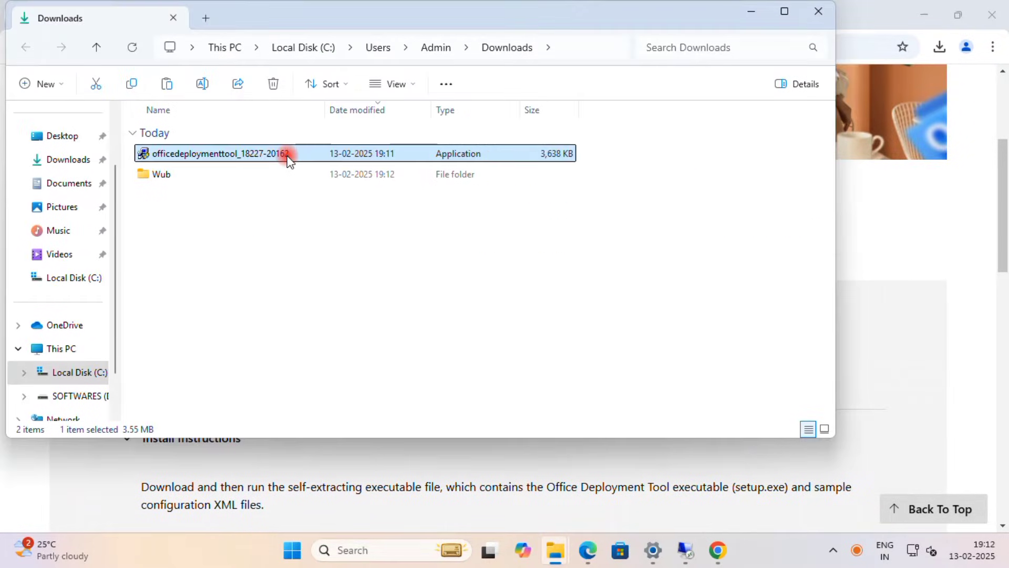
{"action": "right_click", "coordinate": [287, 153]}
{"action": "left_click", "coordinate": [369, 256]}
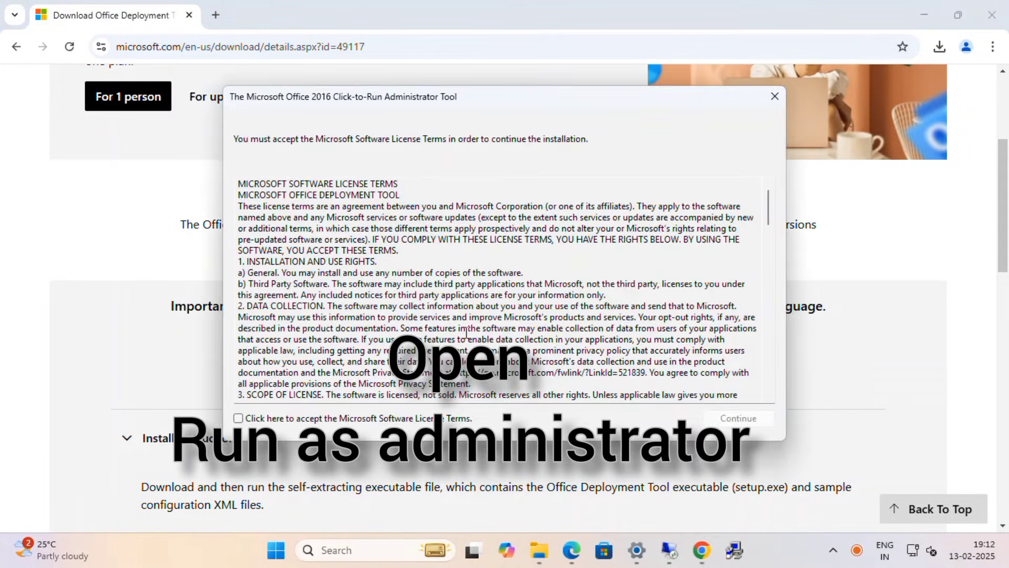
{"action": "left_click", "coordinate": [239, 419]}
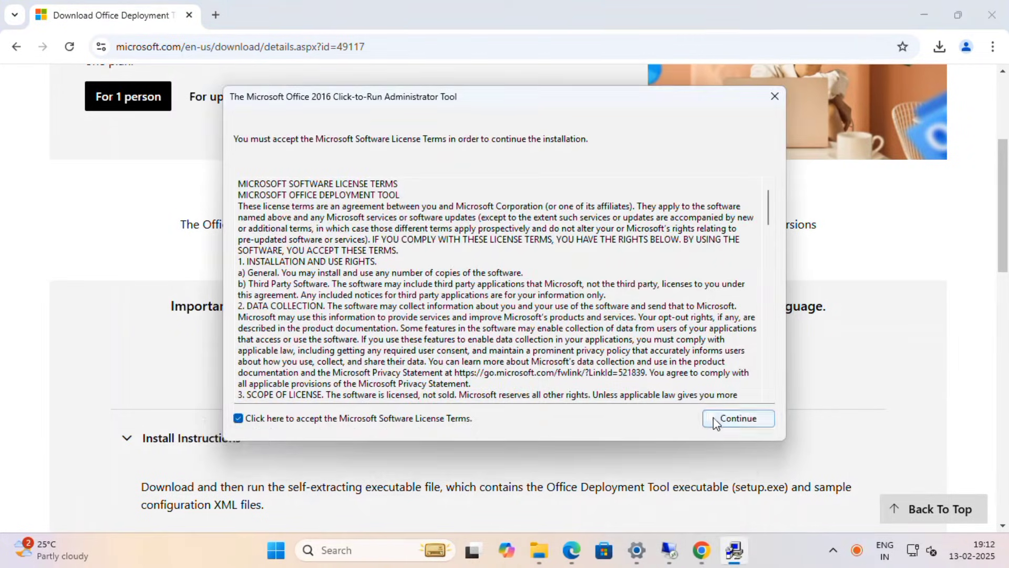
{"action": "left_click", "coordinate": [739, 418]}
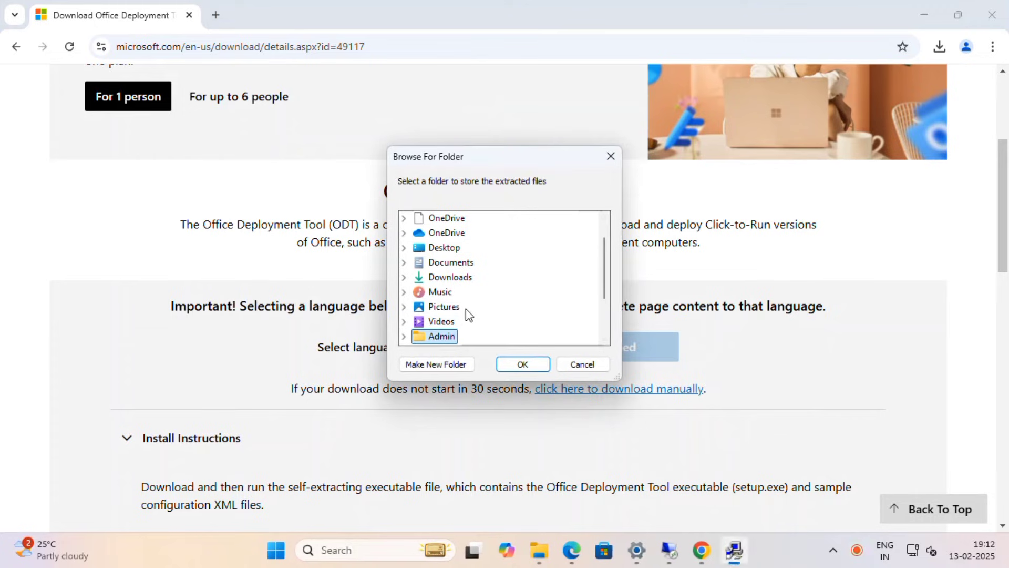
Extract the tool's files into the desktop MS OFFICE 2024 folder.
{"action": "left_click", "coordinate": [438, 334]}
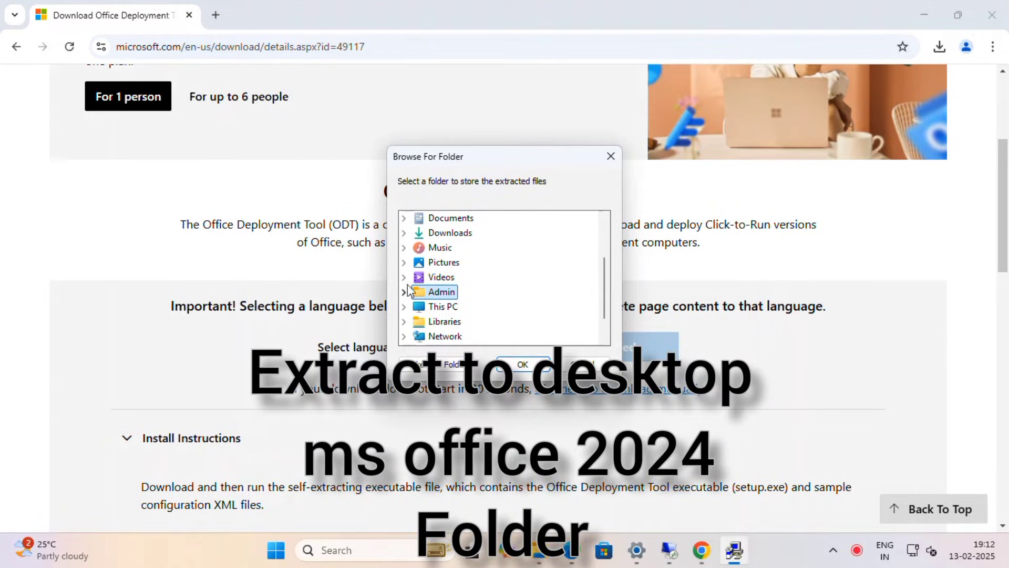
{"action": "scroll", "coordinate": [411, 282], "scroll_direction": "up", "scroll_amount": 3}
{"action": "left_click", "coordinate": [404, 247]}
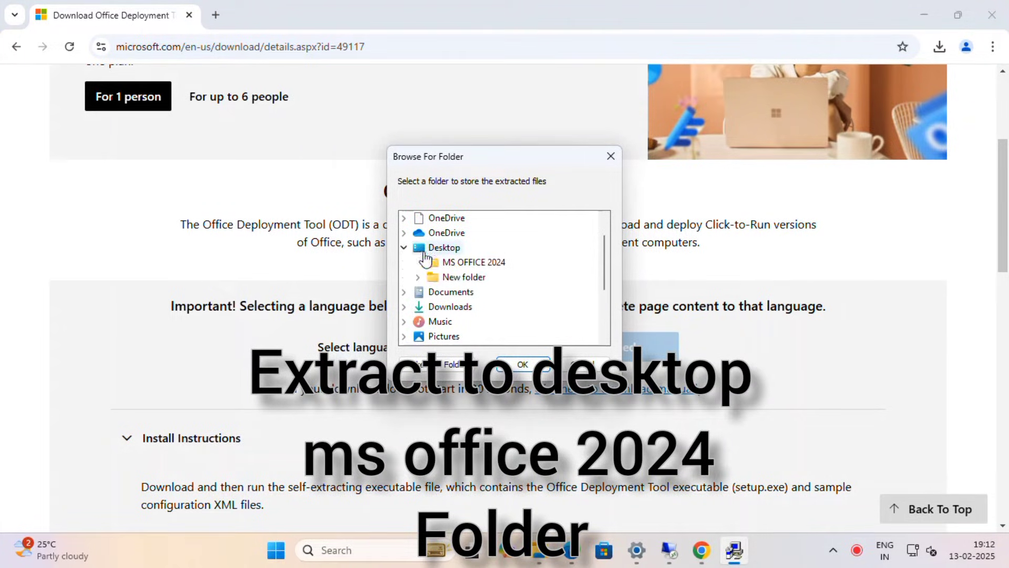
{"action": "left_click", "coordinate": [473, 262]}
{"action": "left_click", "coordinate": [522, 364]}
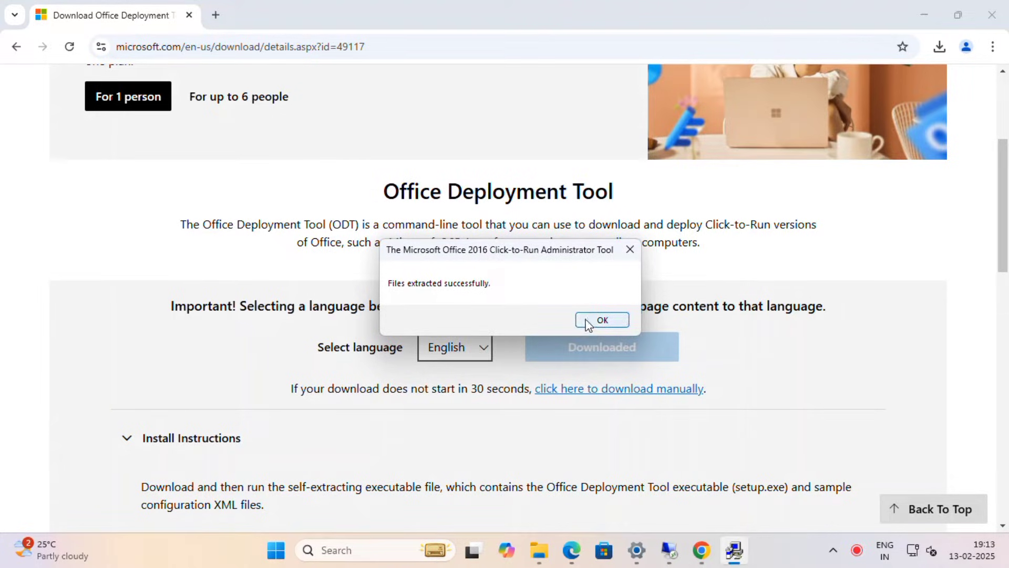
Dismiss the extraction message and search 'microsoft customization tool' in a new tab.
{"action": "left_click", "coordinate": [601, 320]}
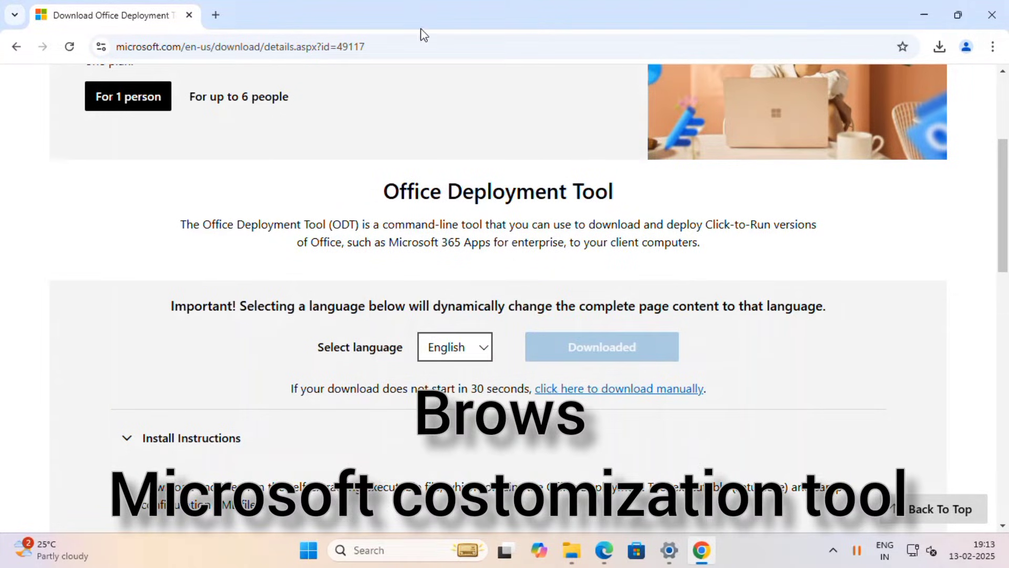
{"action": "left_click", "coordinate": [210, 15]}
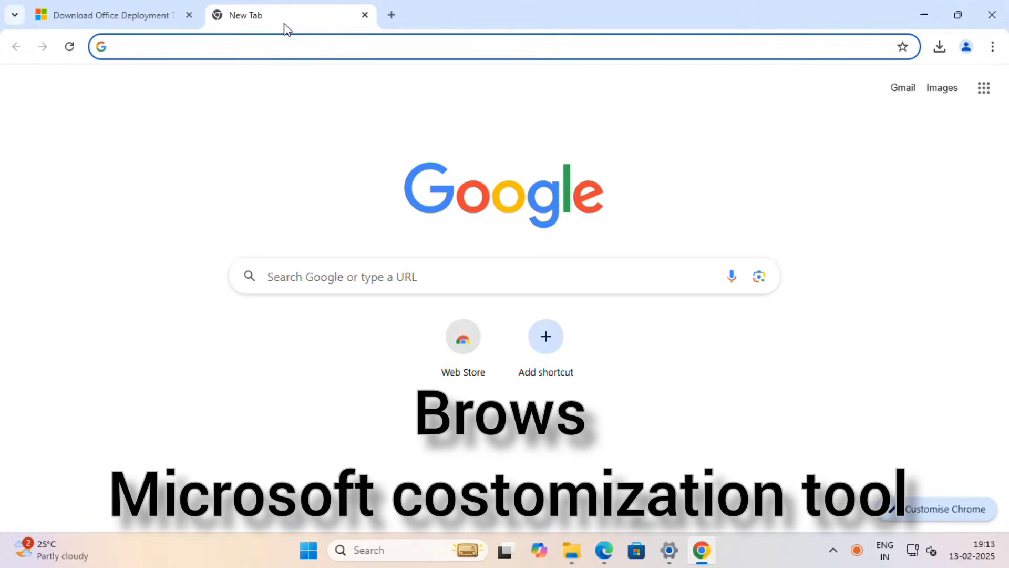
{"action": "type", "text": "microso"}
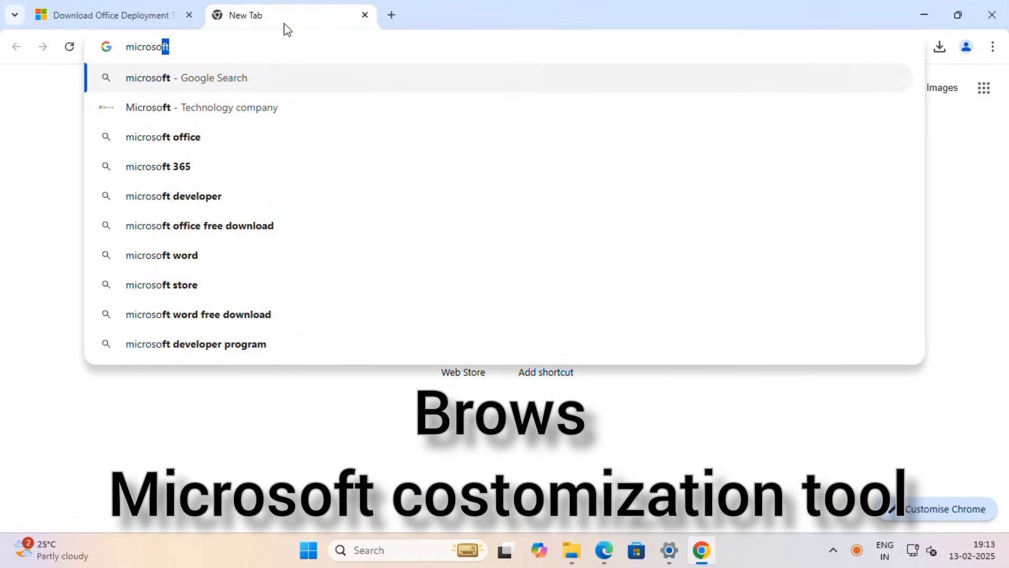
{"action": "type", "text": "ft cus"}
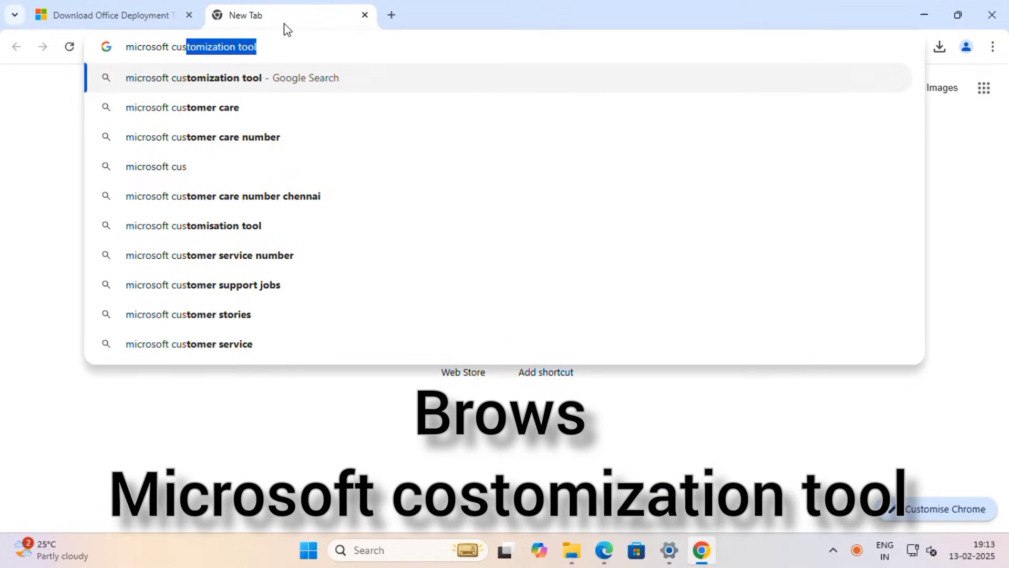
{"action": "key", "text": "Tab"}
{"action": "key", "text": "Return"}
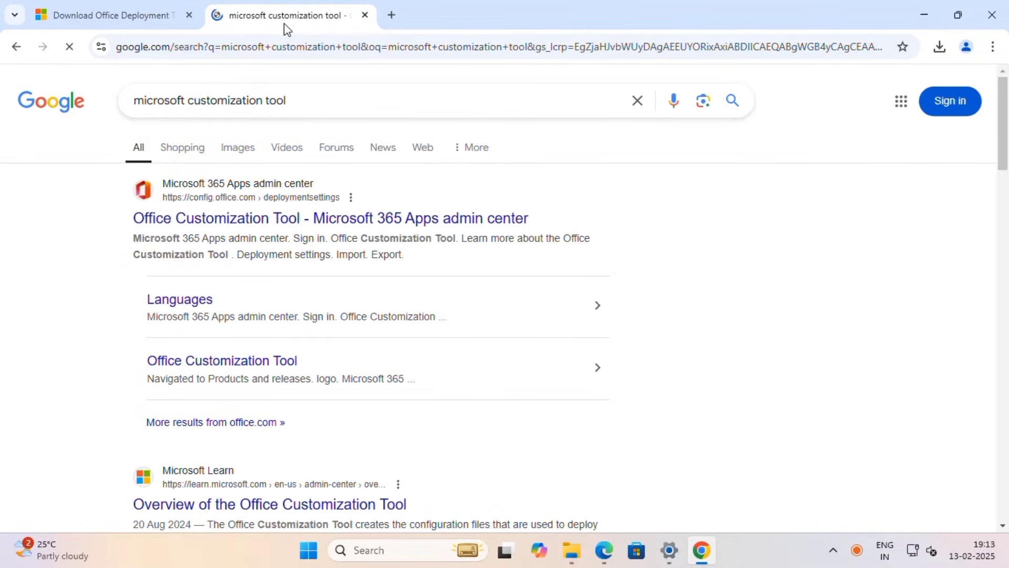
Open the Office Customization Tool page and its Office Suites product list.
{"action": "left_click", "coordinate": [275, 183]}
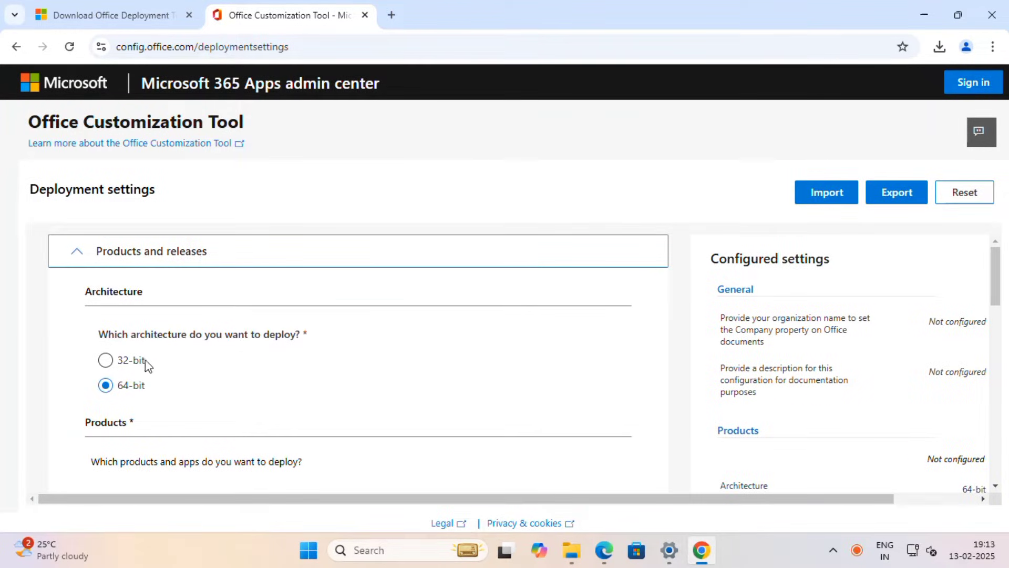
{"action": "scroll", "coordinate": [131, 365], "scroll_direction": "down", "scroll_amount": 1}
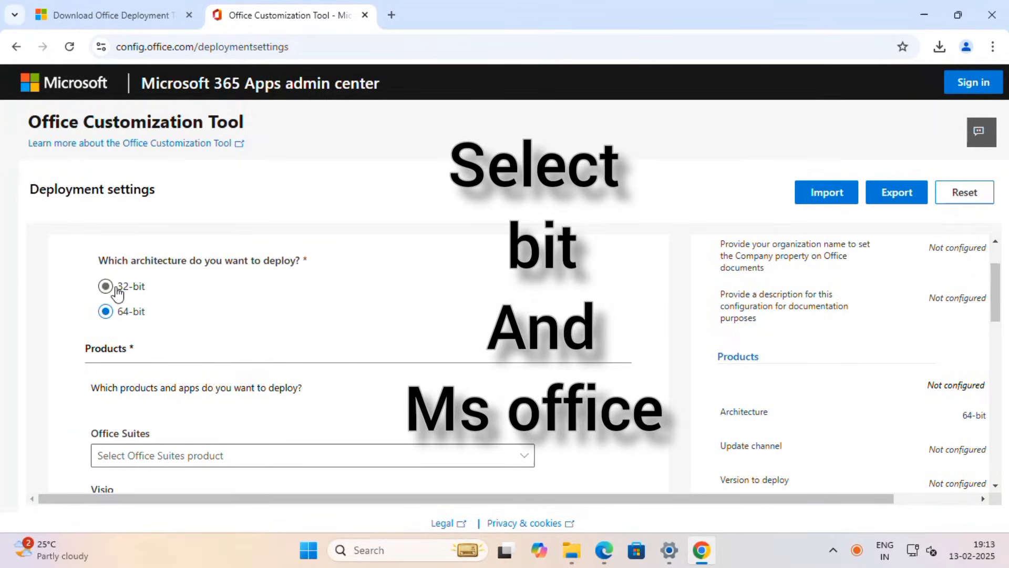
{"action": "scroll", "coordinate": [179, 292], "scroll_direction": "down", "scroll_amount": 2}
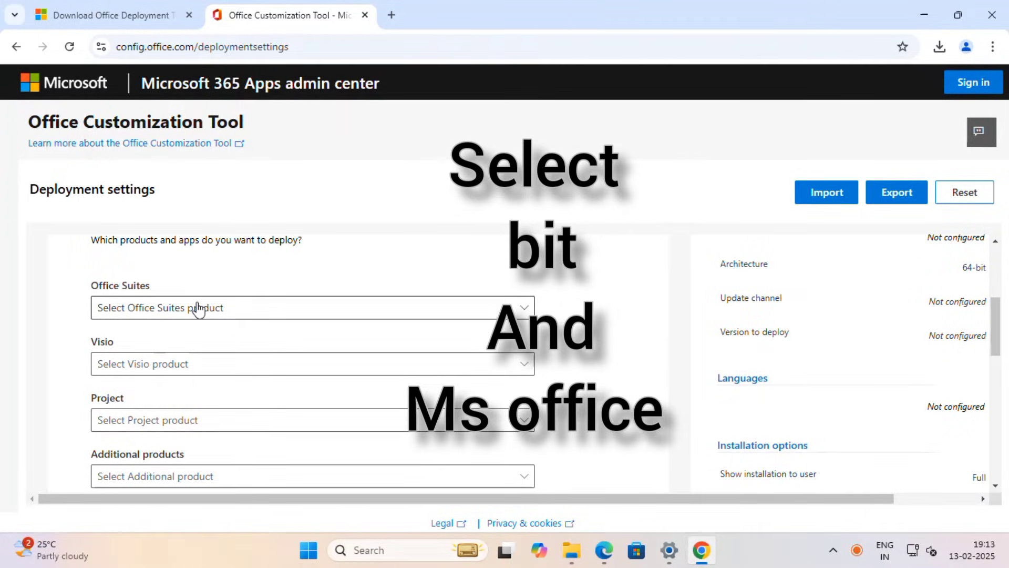
{"action": "left_click", "coordinate": [454, 309]}
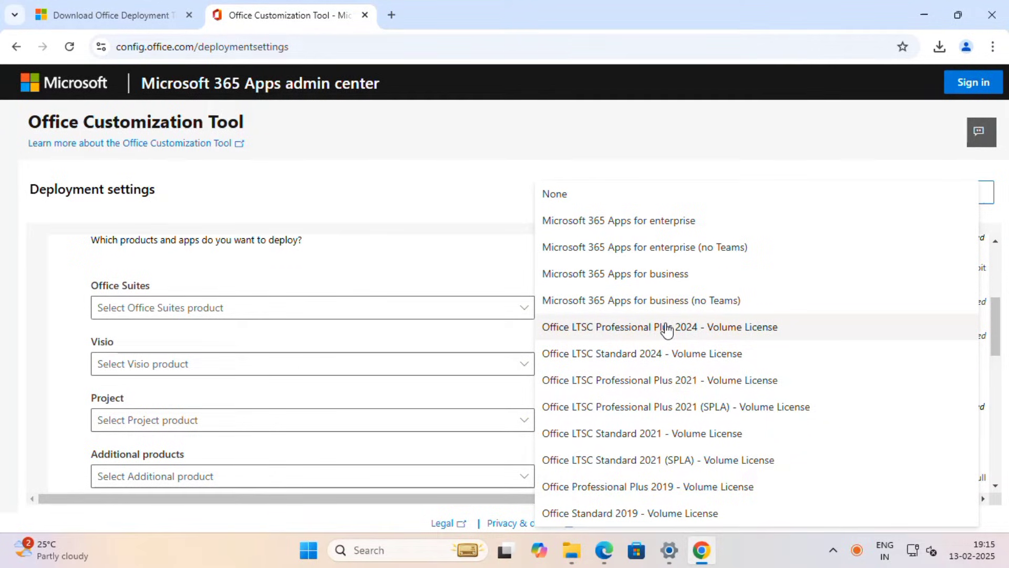
Choose Office LTSC Professional Plus 2024 - Volume License and keep the Latest version.
{"action": "left_click", "coordinate": [666, 327]}
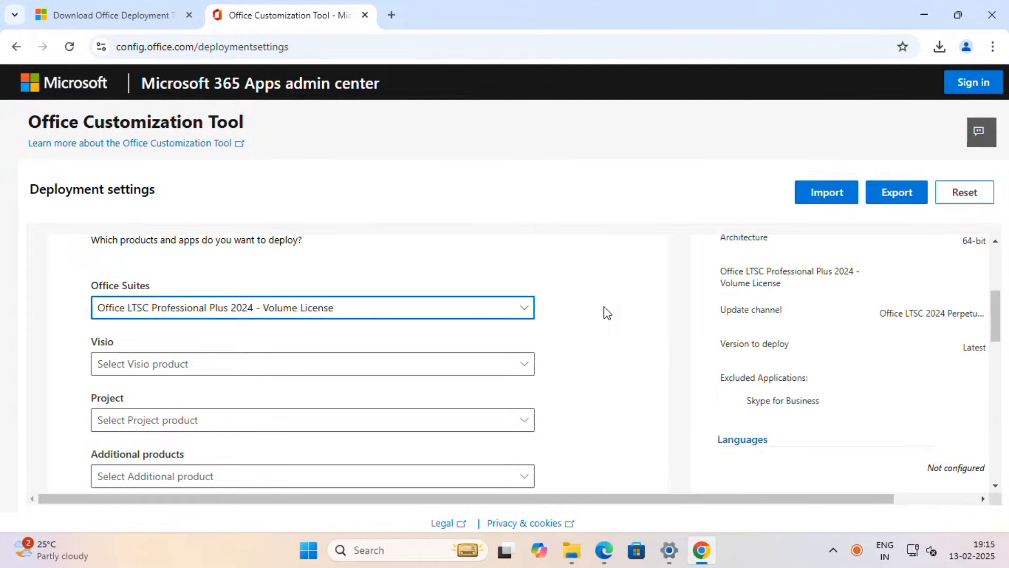
{"action": "scroll", "coordinate": [399, 350], "scroll_direction": "down", "scroll_amount": 2}
{"action": "scroll", "coordinate": [331, 355], "scroll_direction": "down", "scroll_amount": 2}
{"action": "scroll", "coordinate": [339, 331], "scroll_direction": "down", "scroll_amount": 2}
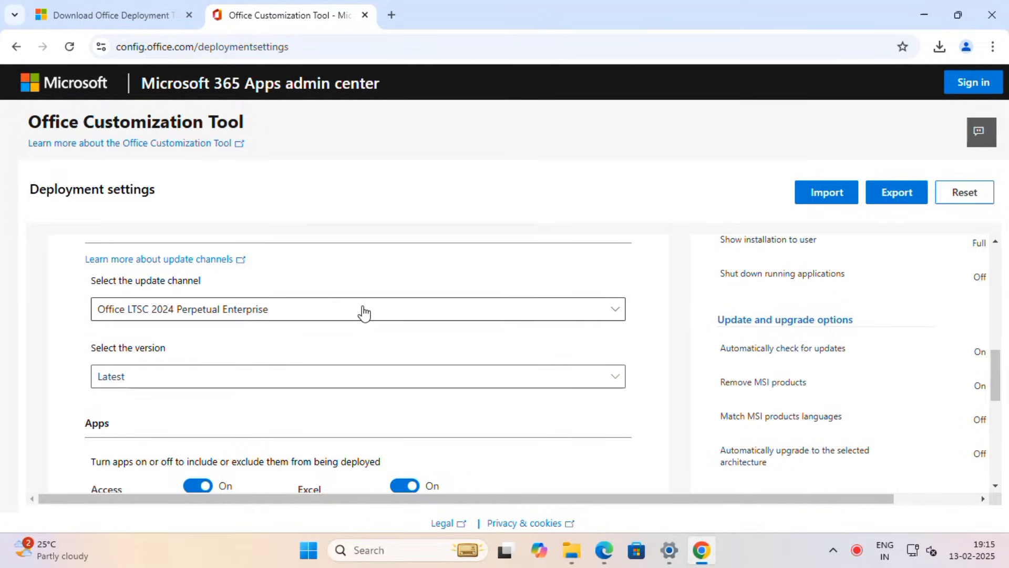
{"action": "left_click", "coordinate": [364, 311]}
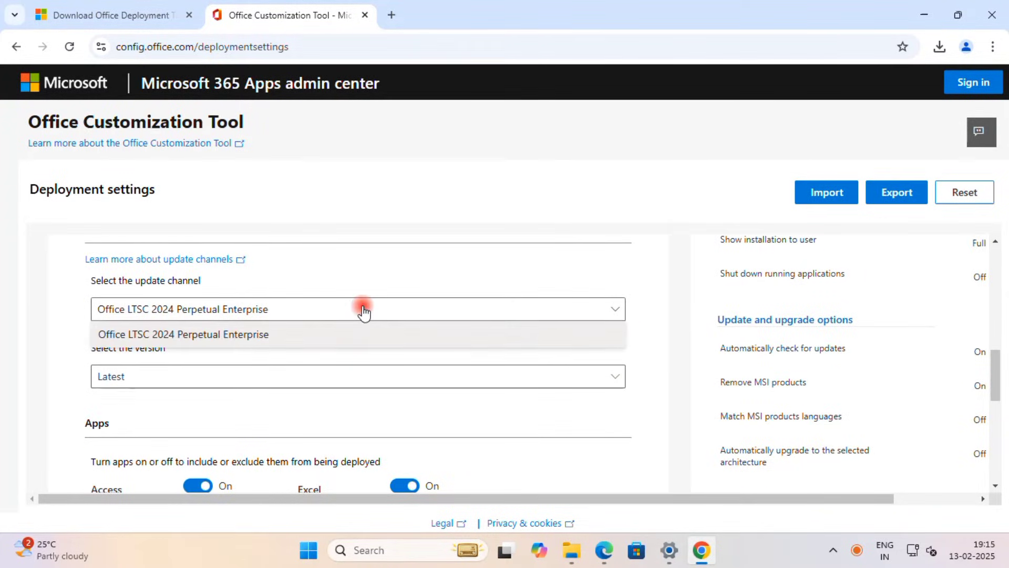
{"action": "left_click", "coordinate": [315, 379]}
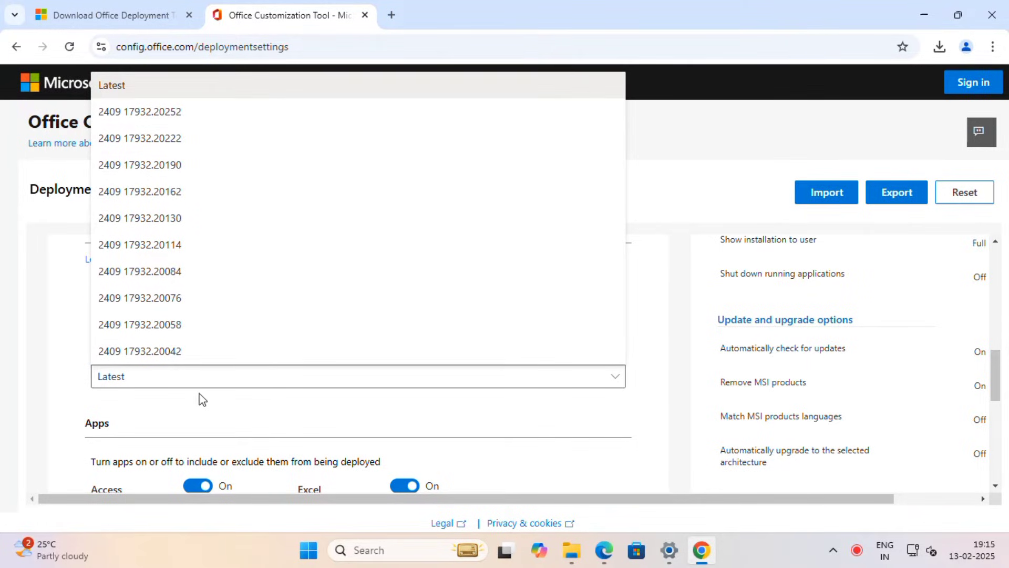
{"action": "left_click", "coordinate": [179, 378]}
{"action": "scroll", "coordinate": [179, 381], "scroll_direction": "down", "scroll_amount": 2}
Turn the OneDrive Desktop app toggle Off in the deployed apps.
{"action": "left_click", "coordinate": [193, 359]}
{"action": "left_click", "coordinate": [405, 360]}
{"action": "left_click", "coordinate": [405, 361]}
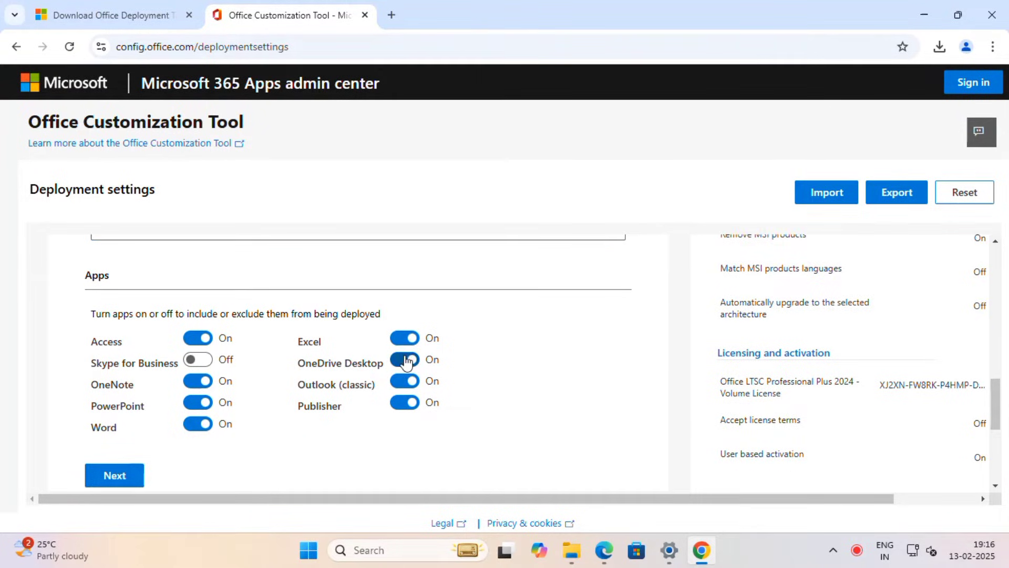
{"action": "left_click", "coordinate": [407, 360]}
{"action": "scroll", "coordinate": [282, 391], "scroll_direction": "down", "scroll_amount": 1}
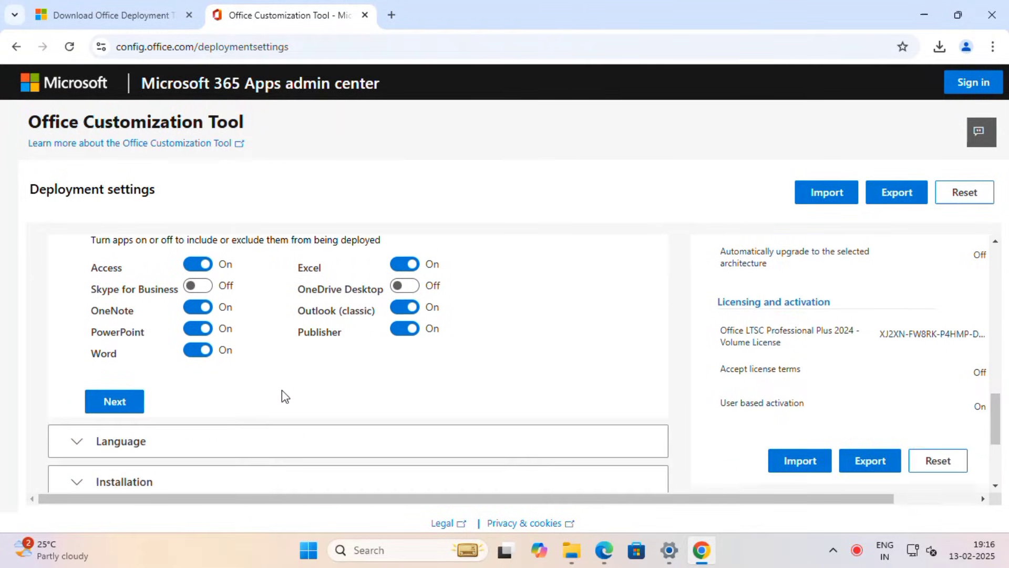
{"action": "scroll", "coordinate": [247, 386], "scroll_direction": "down", "scroll_amount": 2}
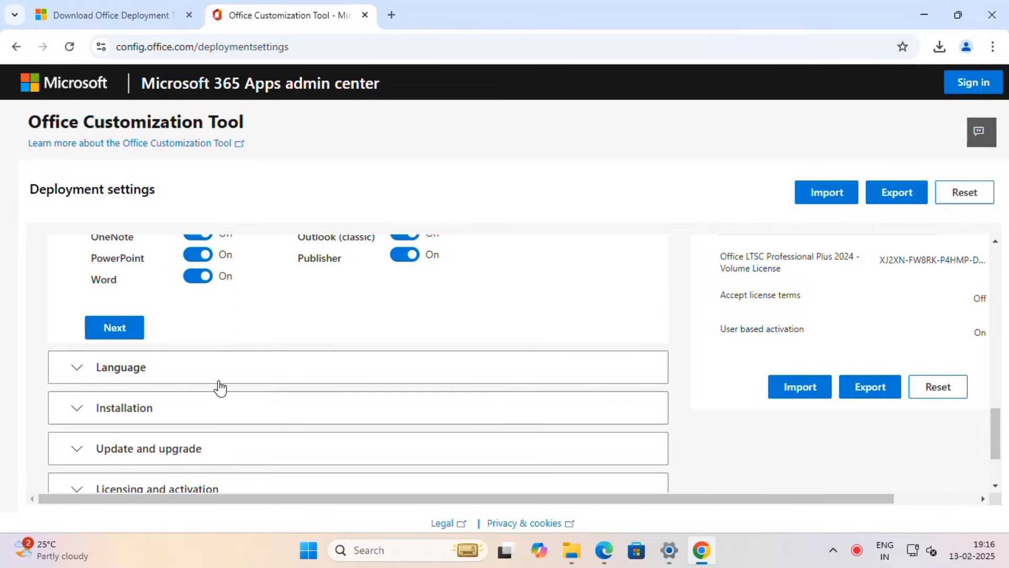
Set English (United Kingdom) as primary language and accept defaults for Installation, Update and Application preferences.
{"action": "left_click", "coordinate": [222, 371]}
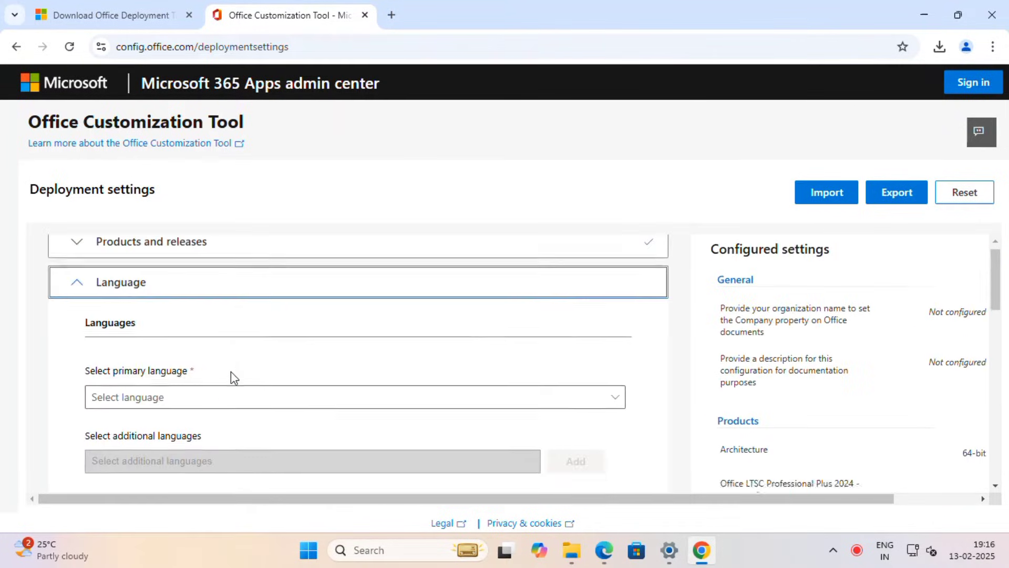
{"action": "scroll", "coordinate": [229, 350], "scroll_direction": "up", "scroll_amount": 1}
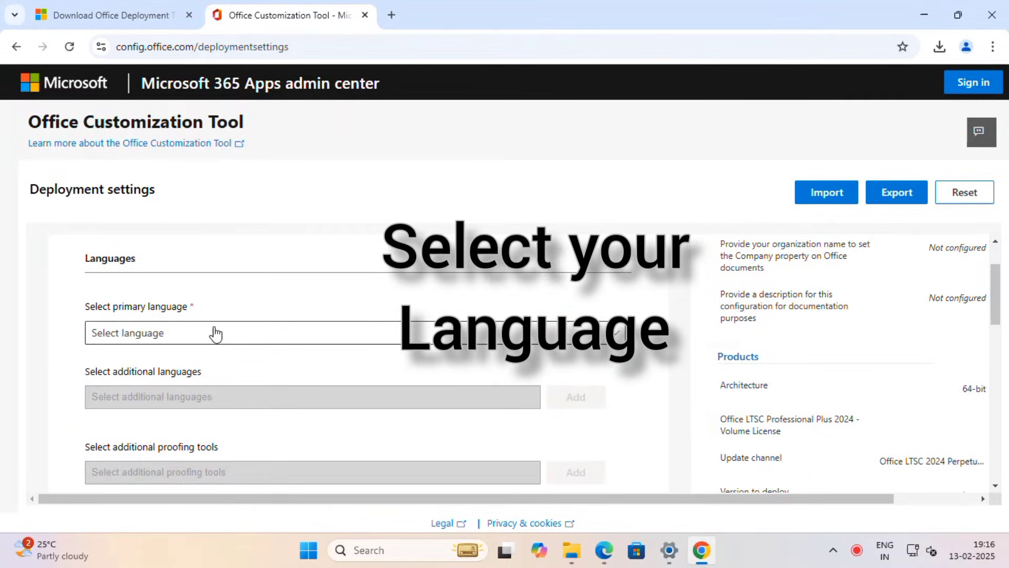
{"action": "left_click", "coordinate": [215, 332]}
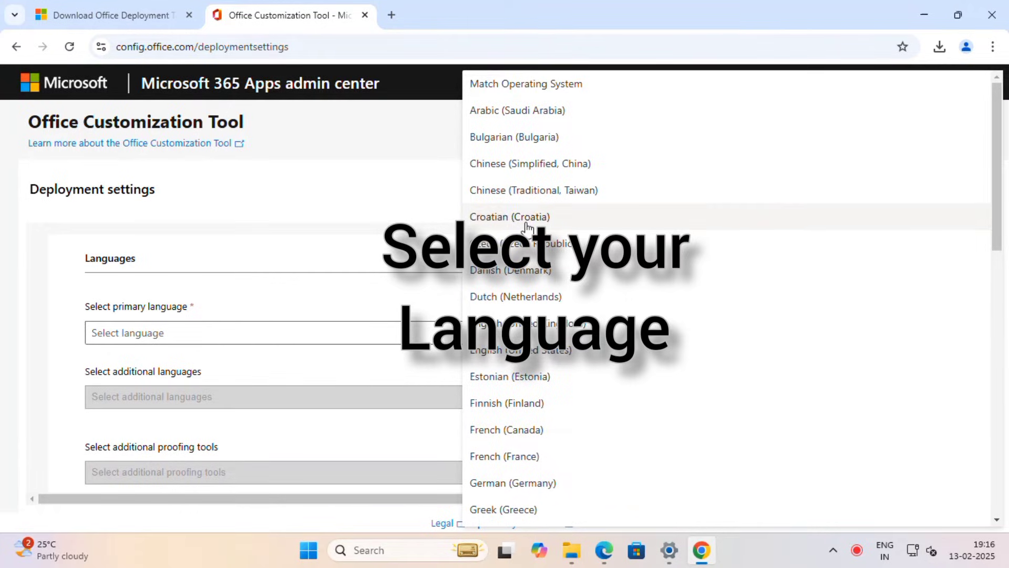
{"action": "scroll", "coordinate": [585, 310], "scroll_direction": "down", "scroll_amount": 5}
{"action": "scroll", "coordinate": [585, 310], "scroll_direction": "down", "scroll_amount": 3}
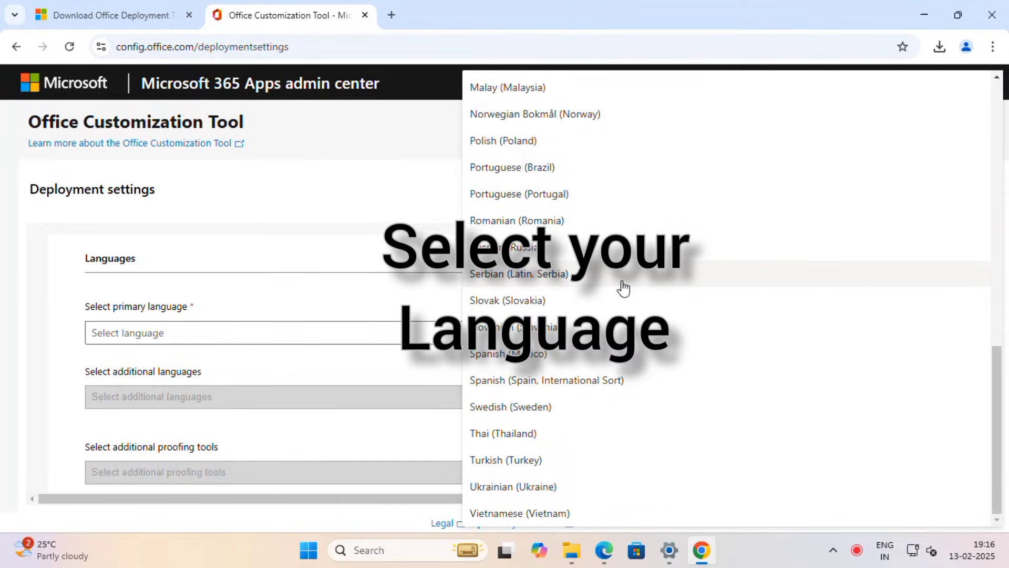
{"action": "scroll", "coordinate": [631, 372], "scroll_direction": "up", "scroll_amount": 4}
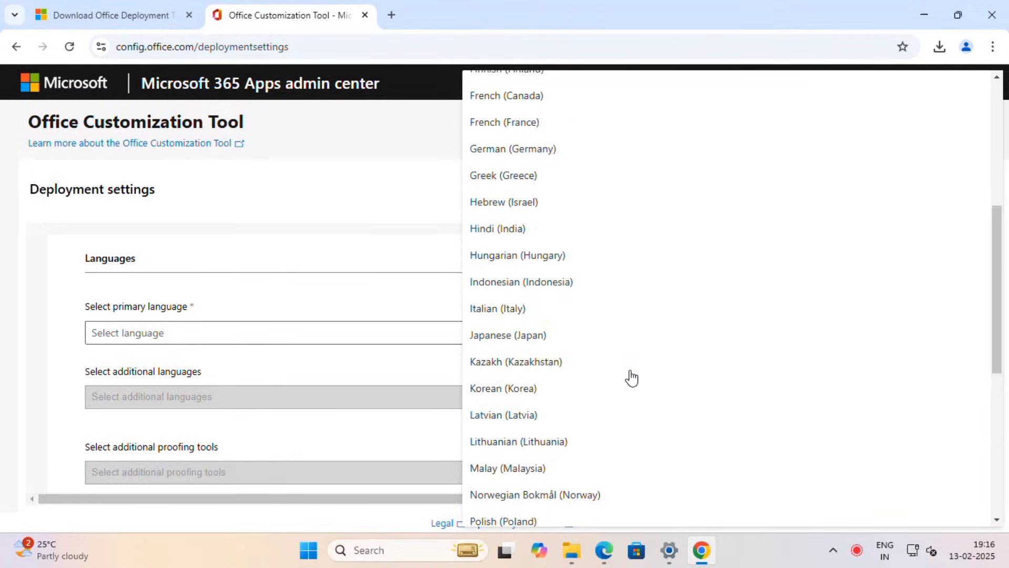
{"action": "scroll", "coordinate": [631, 373], "scroll_direction": "up", "scroll_amount": 3}
{"action": "scroll", "coordinate": [631, 372], "scroll_direction": "up", "scroll_amount": 2}
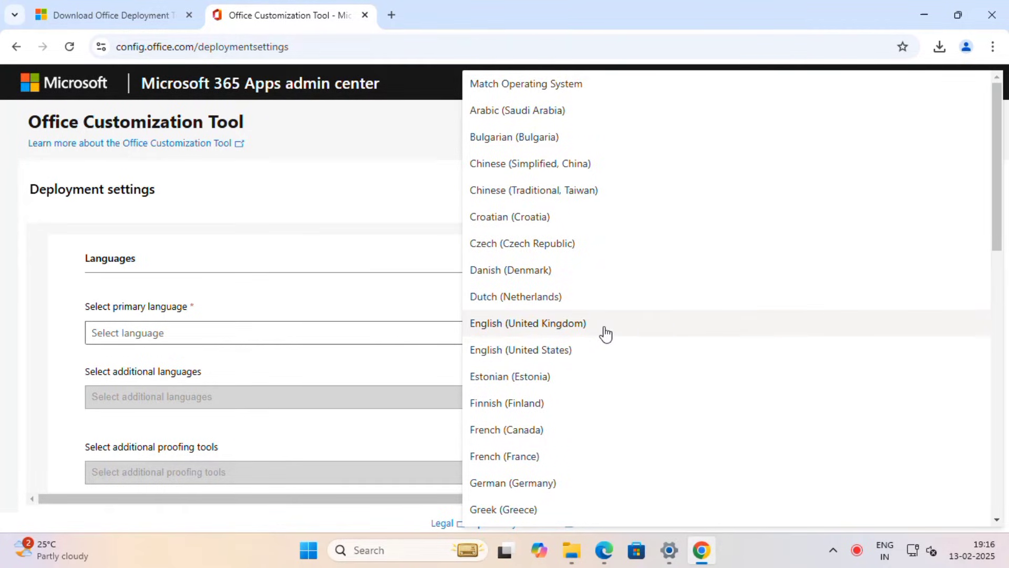
{"action": "left_click", "coordinate": [606, 331]}
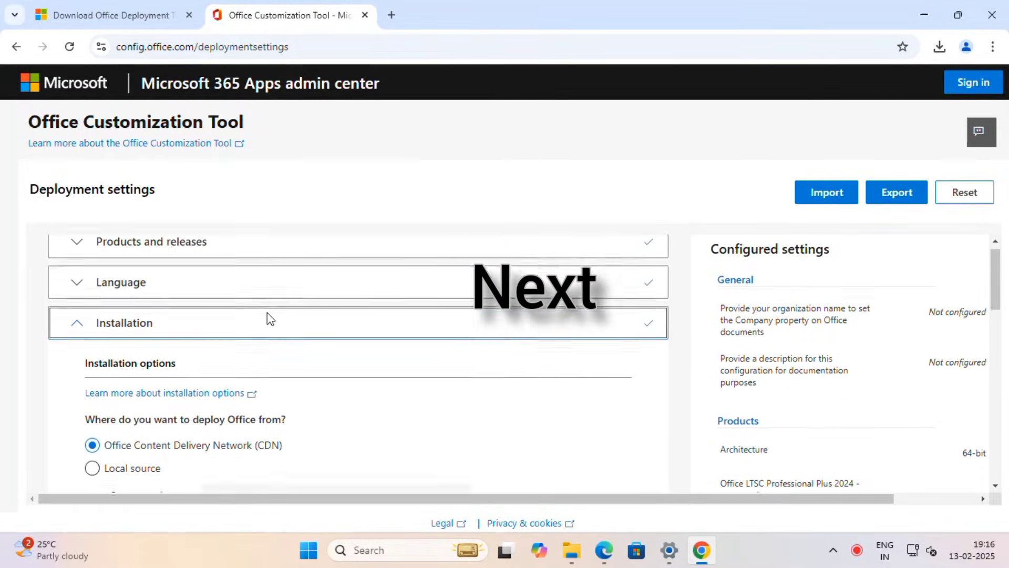
{"action": "scroll", "coordinate": [318, 313], "scroll_direction": "down", "scroll_amount": 2}
{"action": "scroll", "coordinate": [359, 331], "scroll_direction": "down", "scroll_amount": 2}
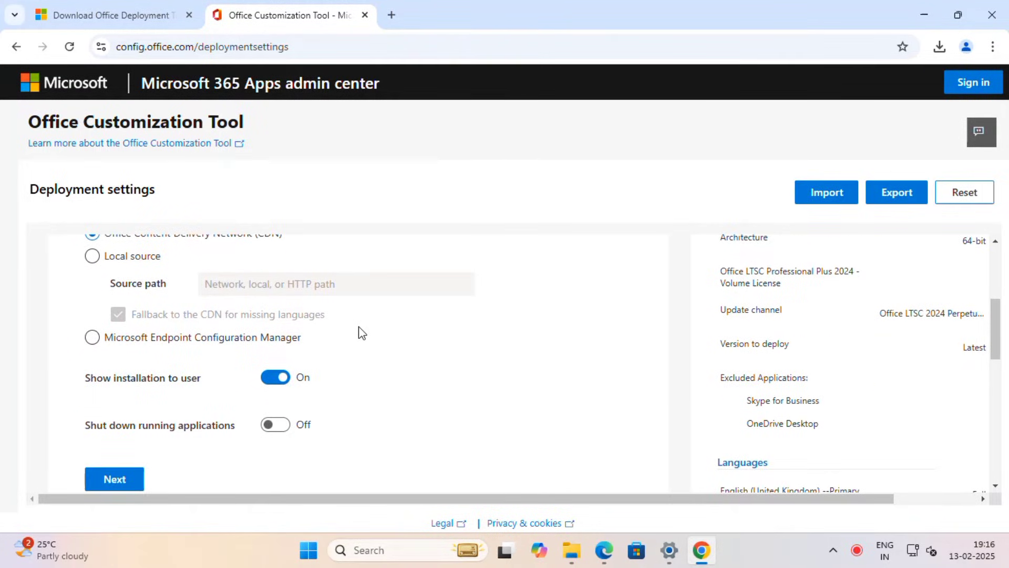
{"action": "scroll", "coordinate": [359, 329], "scroll_direction": "down", "scroll_amount": 3}
{"action": "scroll", "coordinate": [360, 329], "scroll_direction": "down", "scroll_amount": 2}
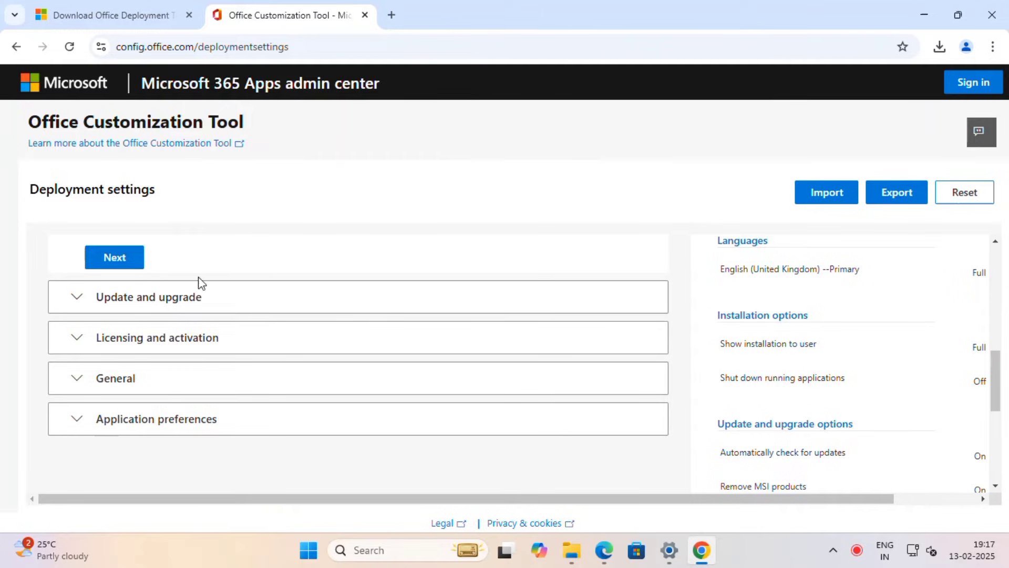
{"action": "left_click", "coordinate": [115, 257]}
{"action": "scroll", "coordinate": [269, 332], "scroll_direction": "down", "scroll_amount": 3}
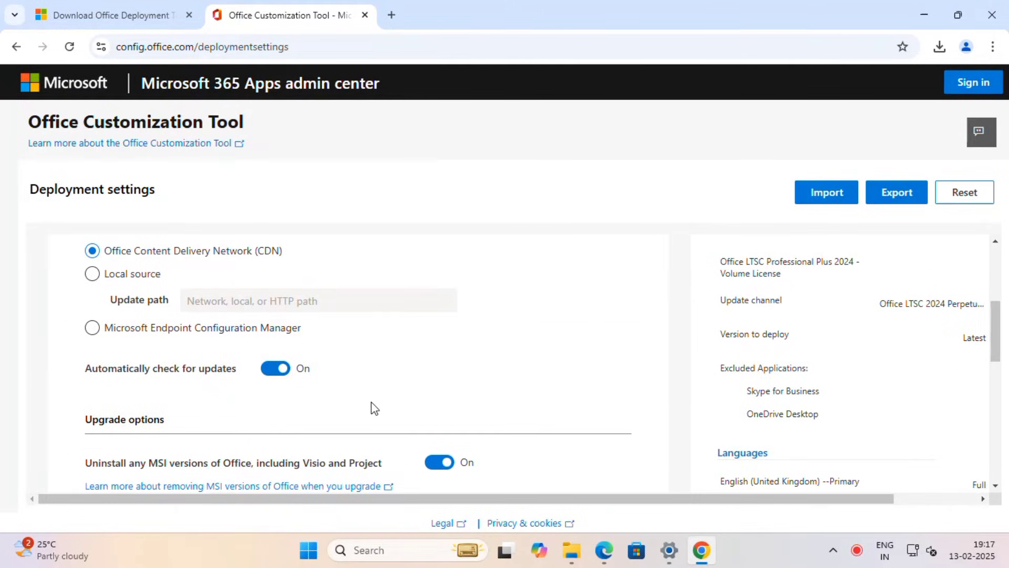
{"action": "scroll", "coordinate": [378, 409], "scroll_direction": "down", "scroll_amount": 3}
{"action": "scroll", "coordinate": [359, 387], "scroll_direction": "down", "scroll_amount": 2}
{"action": "scroll", "coordinate": [355, 387], "scroll_direction": "down", "scroll_amount": 3}
{"action": "left_click", "coordinate": [113, 415]}
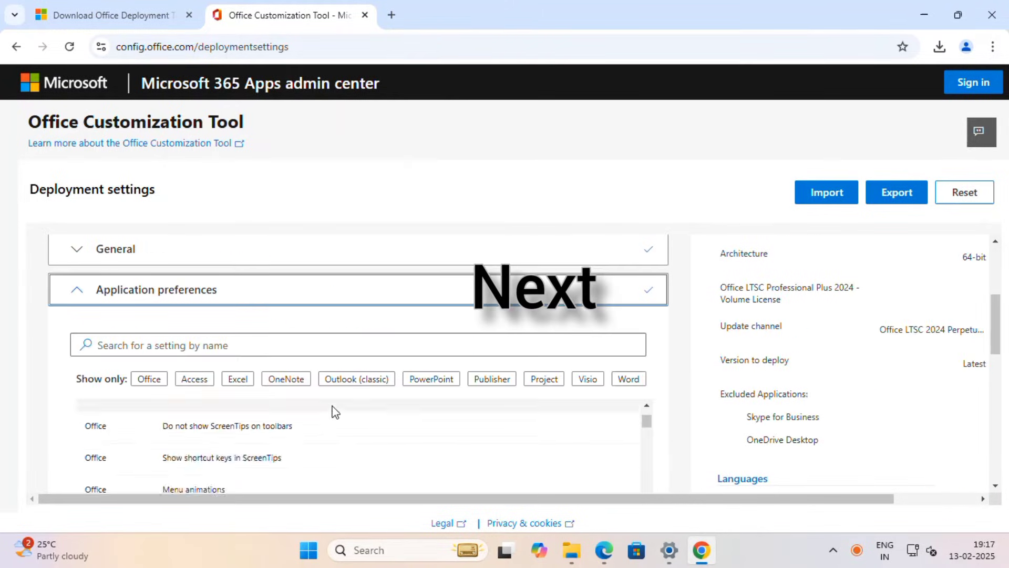
{"action": "scroll", "coordinate": [788, 340], "scroll_direction": "up", "scroll_amount": 5}
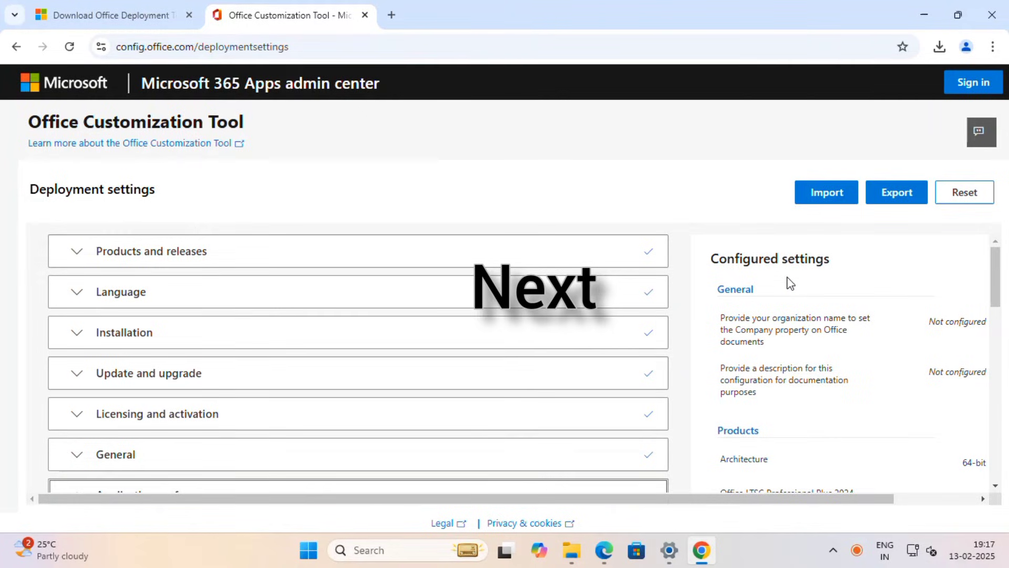
{"action": "scroll", "coordinate": [791, 283], "scroll_direction": "down", "scroll_amount": 2}
{"action": "scroll", "coordinate": [817, 284], "scroll_direction": "down", "scroll_amount": 2}
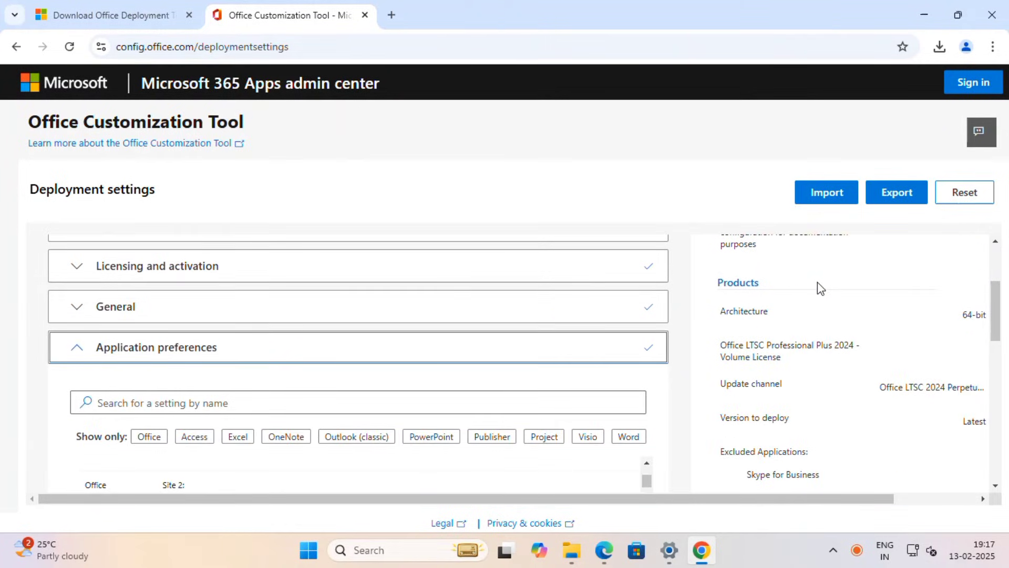
{"action": "scroll", "coordinate": [816, 286], "scroll_direction": "down", "scroll_amount": 2}
{"action": "scroll", "coordinate": [801, 296], "scroll_direction": "down", "scroll_amount": 1}
{"action": "scroll", "coordinate": [798, 300], "scroll_direction": "up", "scroll_amount": 5}
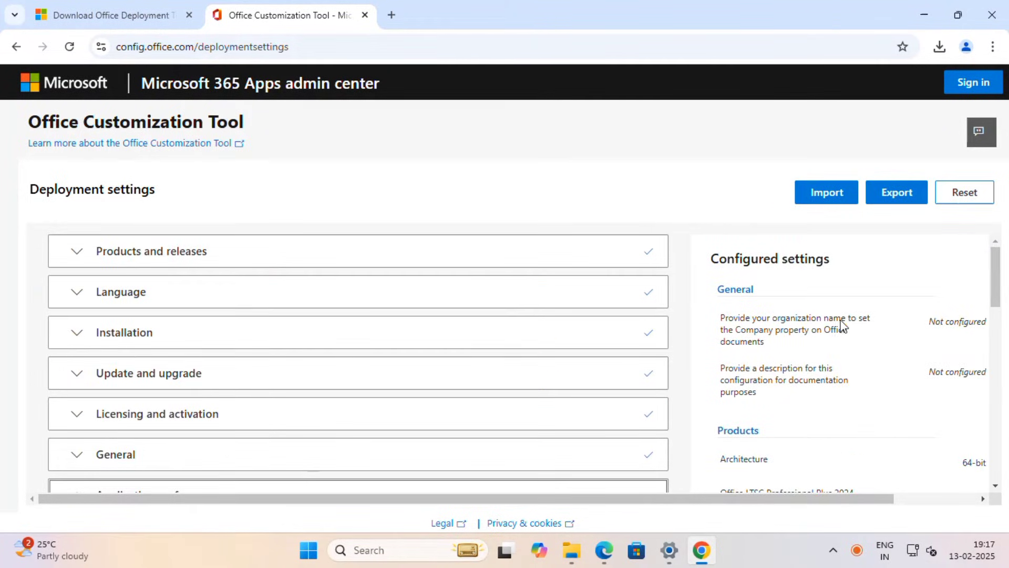
{"action": "scroll", "coordinate": [812, 370], "scroll_direction": "down", "scroll_amount": 1}
{"action": "scroll", "coordinate": [789, 374], "scroll_direction": "down", "scroll_amount": 3}
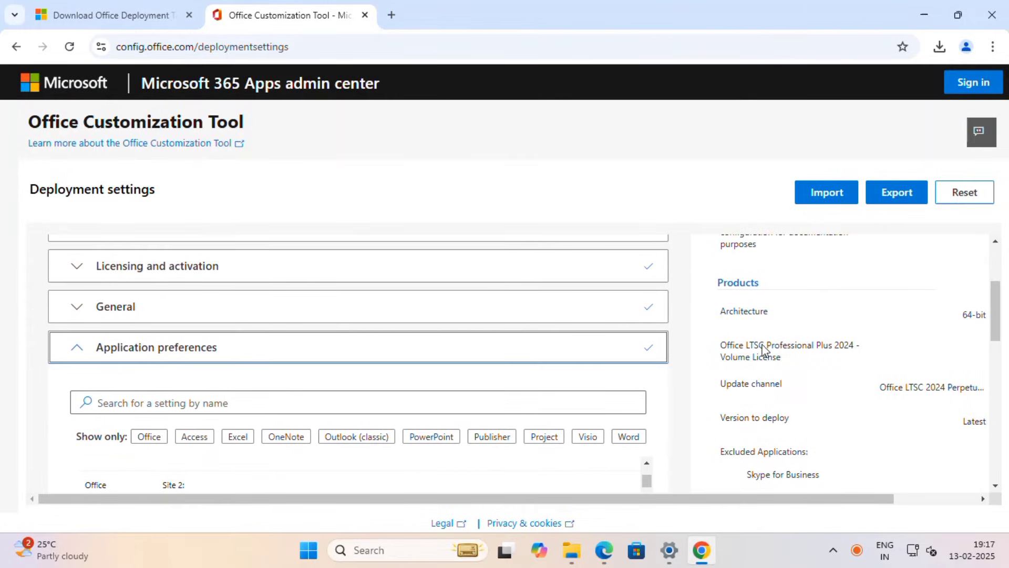
{"action": "left_click_drag", "start_coordinate": [722, 345], "coordinate": [785, 361]}
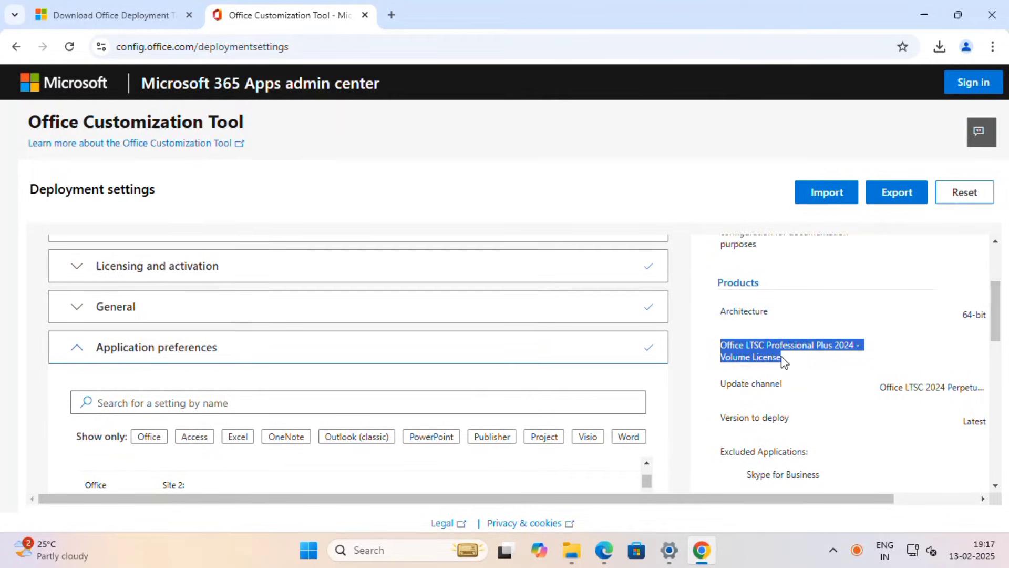
{"action": "scroll", "coordinate": [785, 361], "scroll_direction": "down", "scroll_amount": 1}
{"action": "scroll", "coordinate": [784, 361], "scroll_direction": "down", "scroll_amount": 1}
{"action": "scroll", "coordinate": [785, 361], "scroll_direction": "down", "scroll_amount": 2}
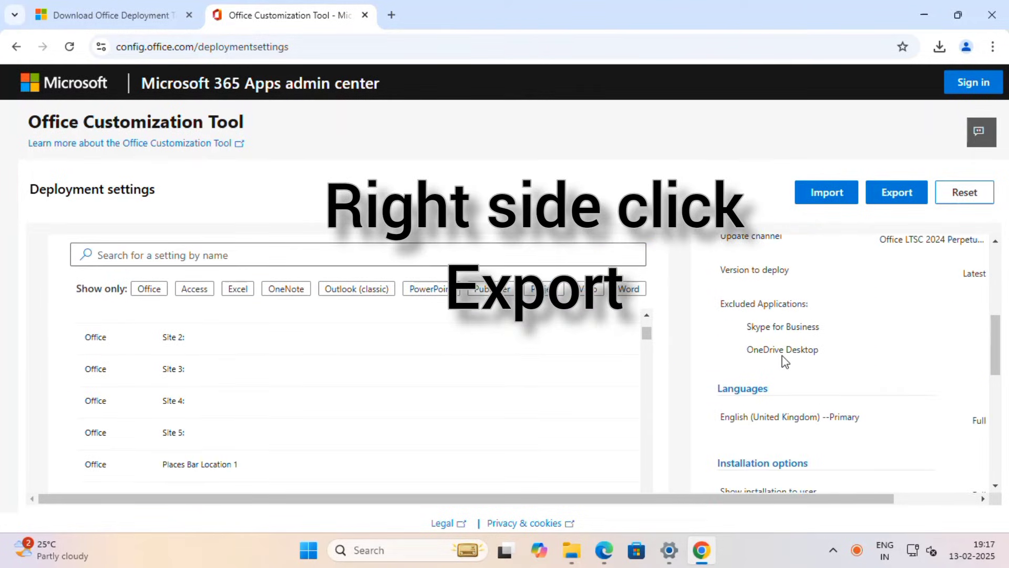
{"action": "scroll", "coordinate": [785, 361], "scroll_direction": "down", "scroll_amount": 1}
{"action": "left_click_drag", "start_coordinate": [721, 344], "coordinate": [867, 345]}
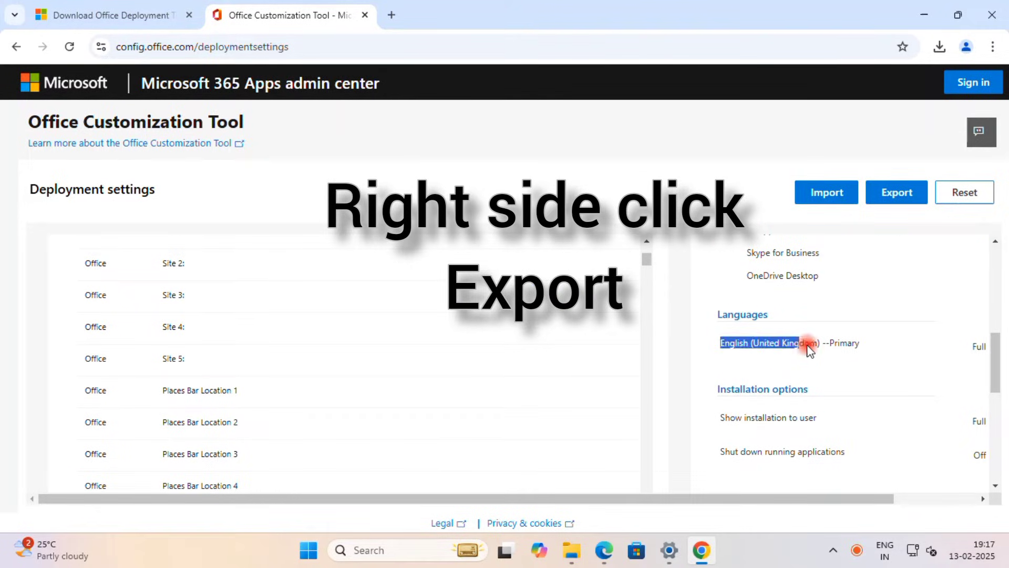
{"action": "scroll", "coordinate": [843, 363], "scroll_direction": "down", "scroll_amount": 1}
{"action": "scroll", "coordinate": [836, 365], "scroll_direction": "down", "scroll_amount": 1}
{"action": "scroll", "coordinate": [835, 364], "scroll_direction": "down", "scroll_amount": 1}
{"action": "scroll", "coordinate": [835, 365], "scroll_direction": "down", "scroll_amount": 1}
{"action": "scroll", "coordinate": [825, 364], "scroll_direction": "down", "scroll_amount": 1}
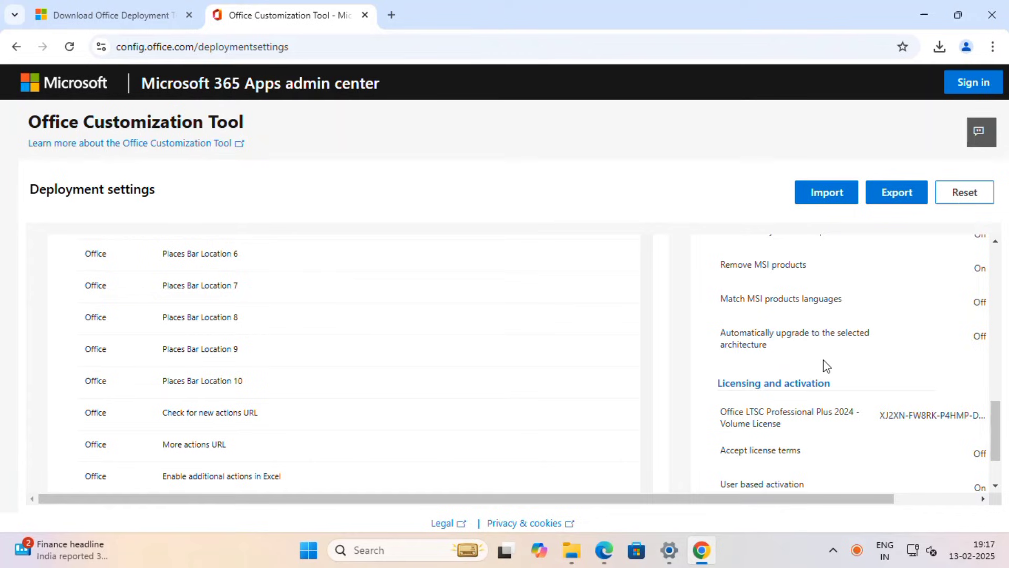
{"action": "scroll", "coordinate": [826, 365], "scroll_direction": "down", "scroll_amount": 1}
{"action": "scroll", "coordinate": [826, 364], "scroll_direction": "down", "scroll_amount": 1}
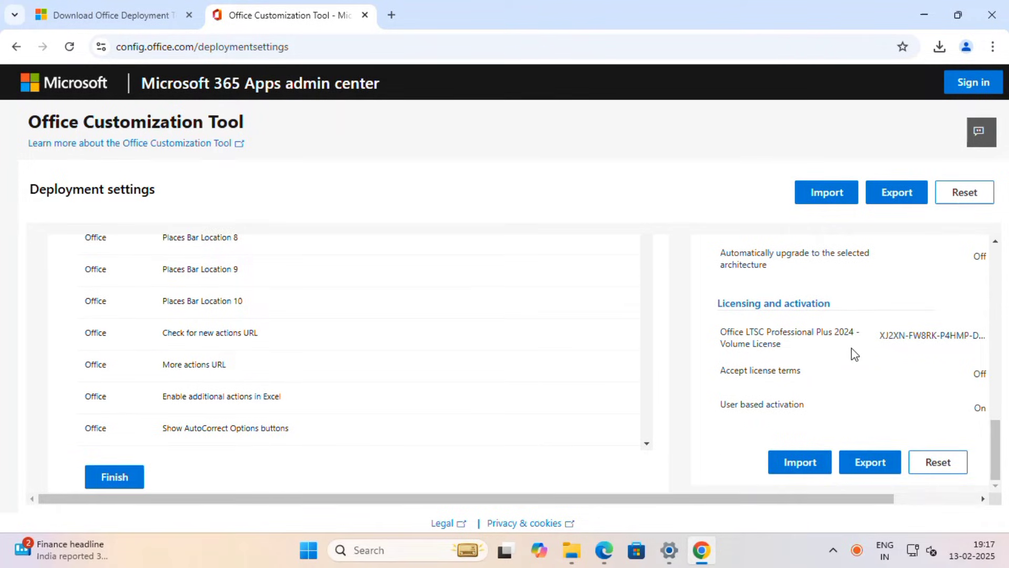
Accept the license terms and export the deployment settings as Configuration.xml.
{"action": "left_click", "coordinate": [869, 463]}
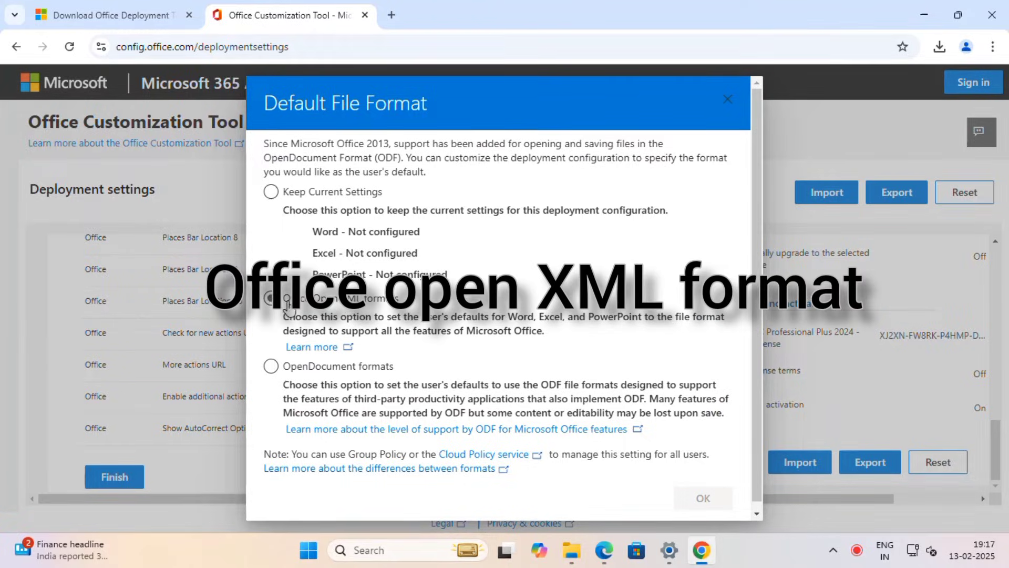
{"action": "left_click", "coordinate": [272, 298]}
{"action": "left_click", "coordinate": [703, 498]}
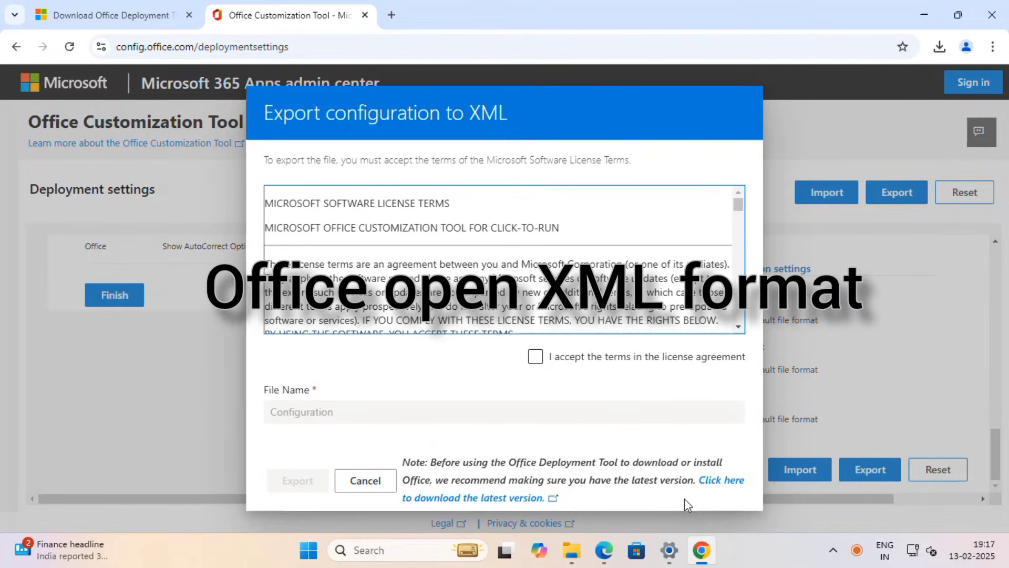
{"action": "left_click", "coordinate": [535, 357]}
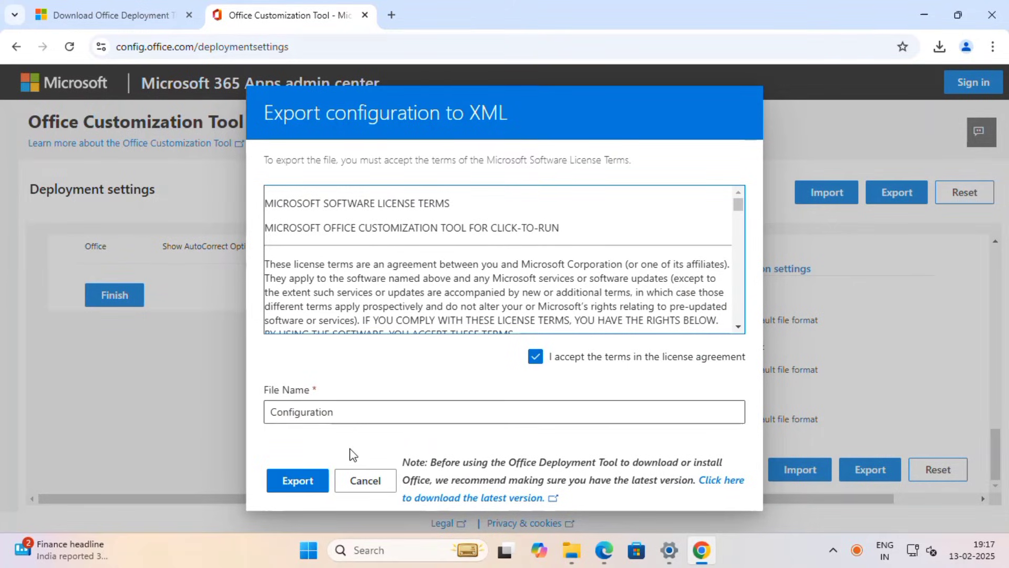
{"action": "left_click", "coordinate": [297, 481]}
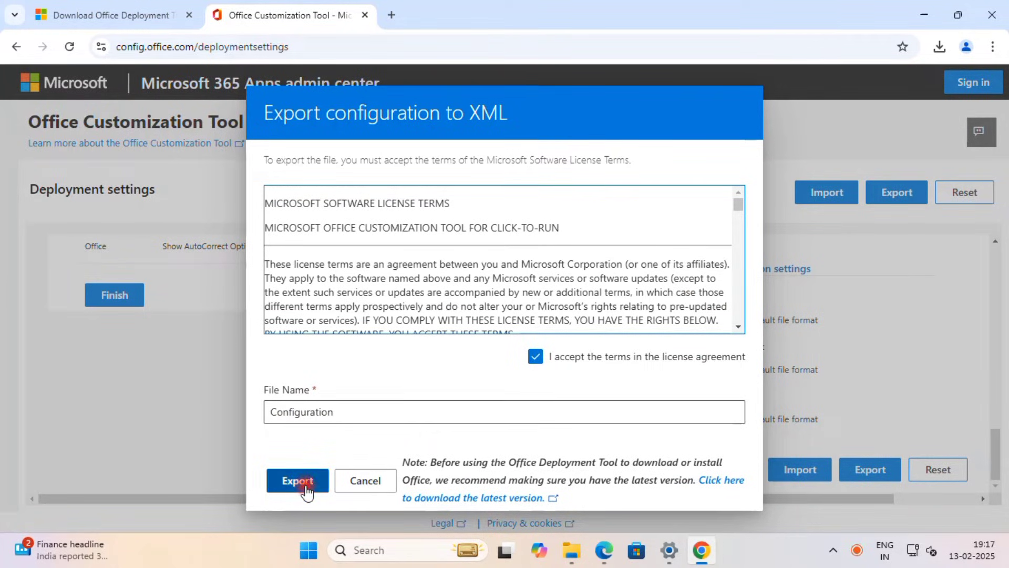
{"action": "left_click", "coordinate": [354, 412]}
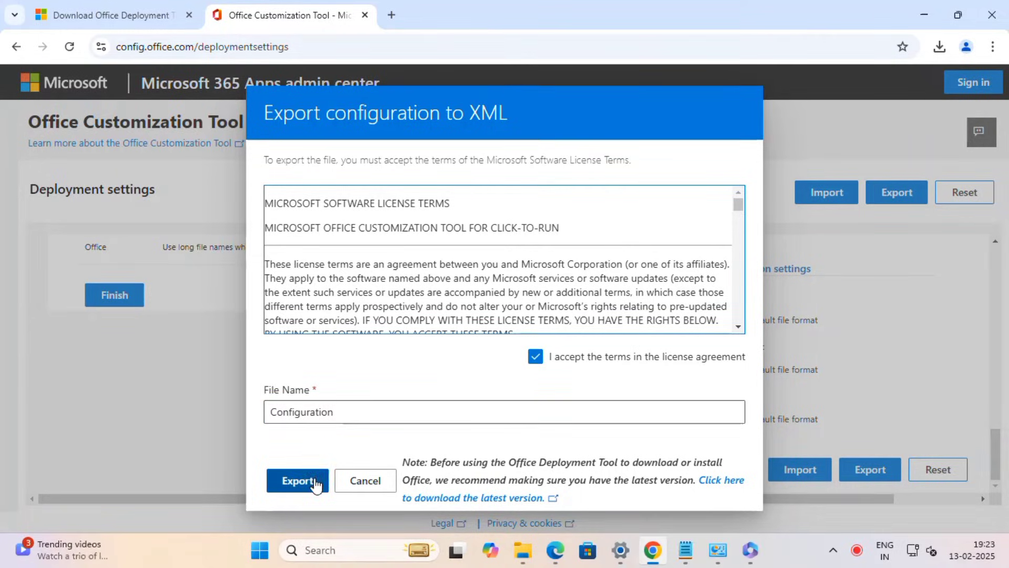
{"action": "left_click", "coordinate": [297, 481]}
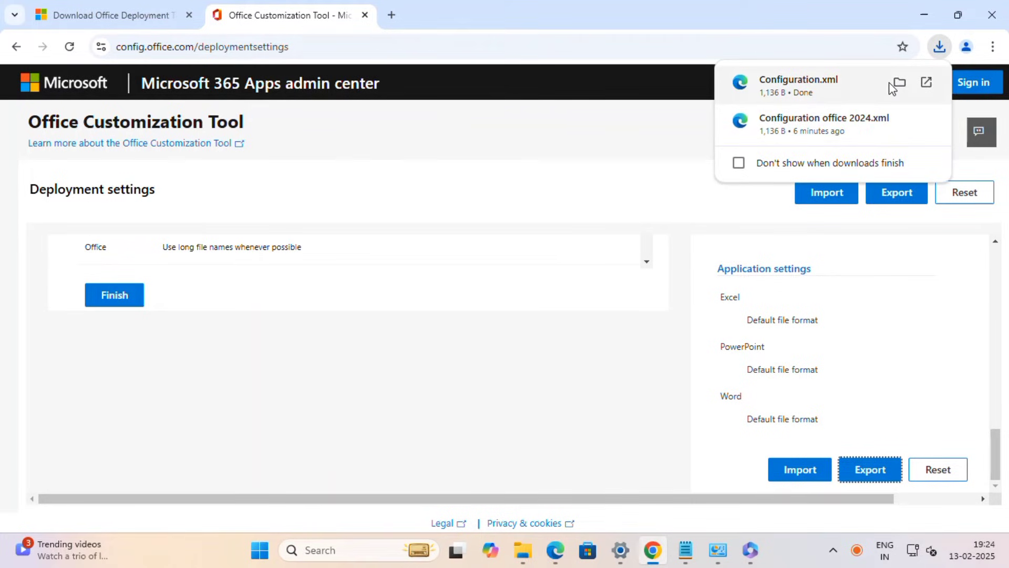
Show the downloaded Configuration.xml in its Downloads folder and bring up its file actions.
{"action": "left_click", "coordinate": [894, 81]}
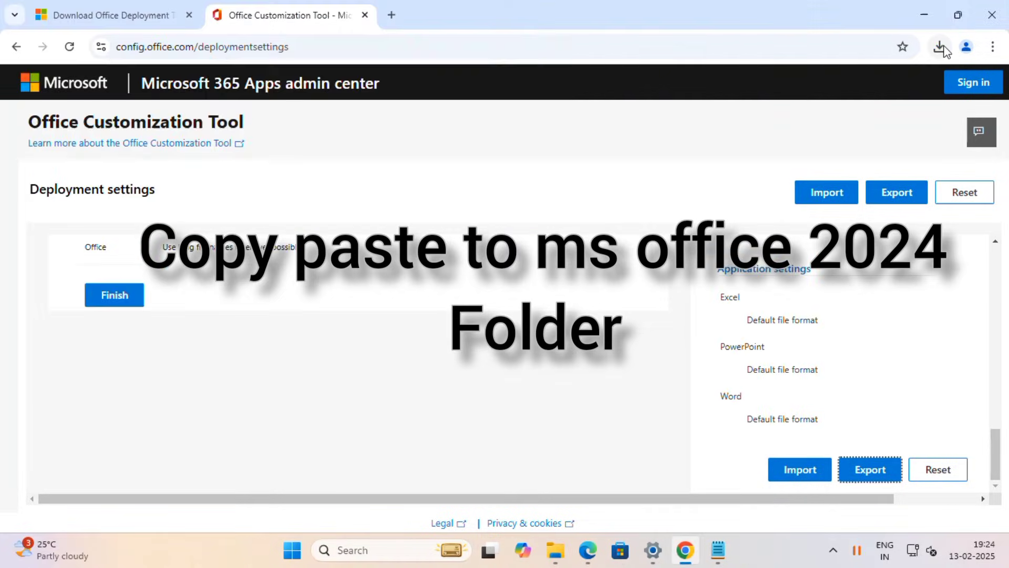
{"action": "left_click", "coordinate": [940, 47]}
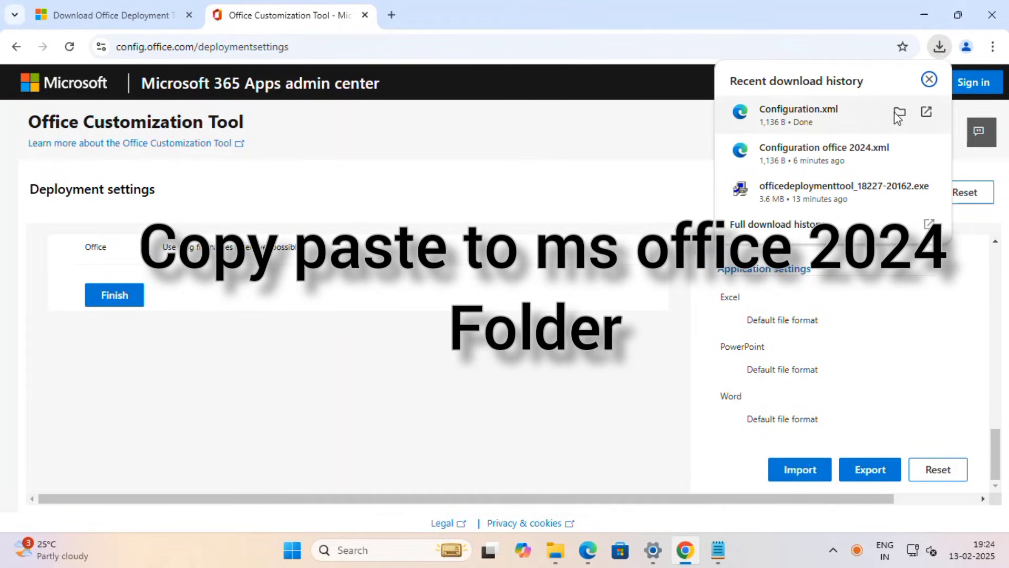
{"action": "left_click", "coordinate": [899, 113]}
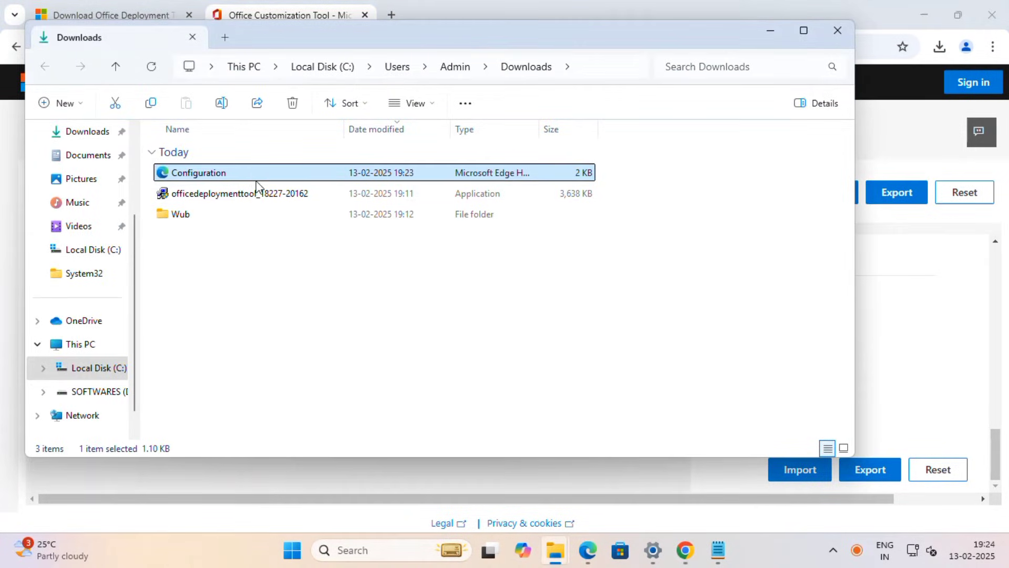
{"action": "right_click", "coordinate": [236, 173]}
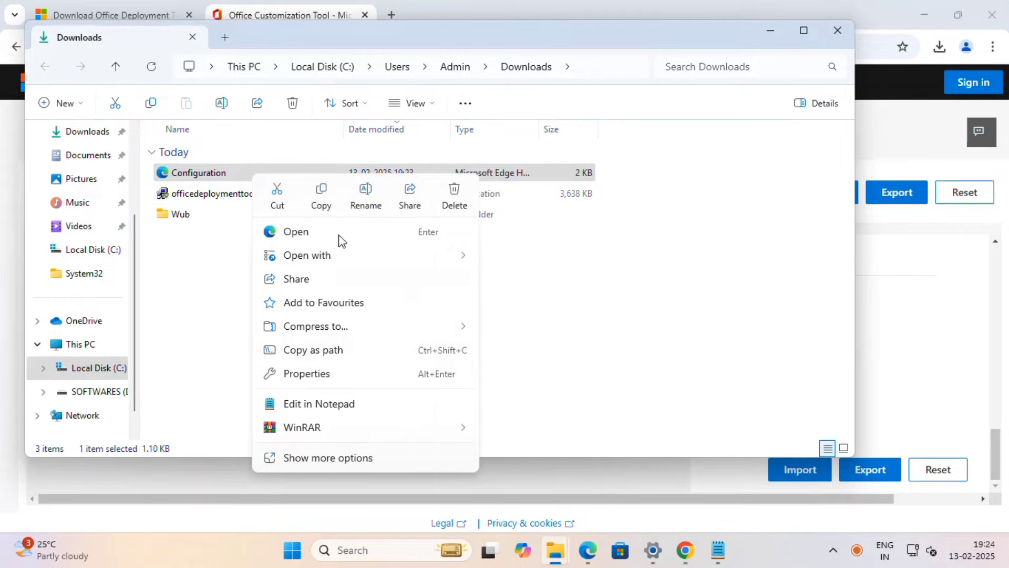
Copy Configuration.xml and paste it into the MS OFFICE 2024 folder beside setup.
{"action": "left_click", "coordinate": [321, 194]}
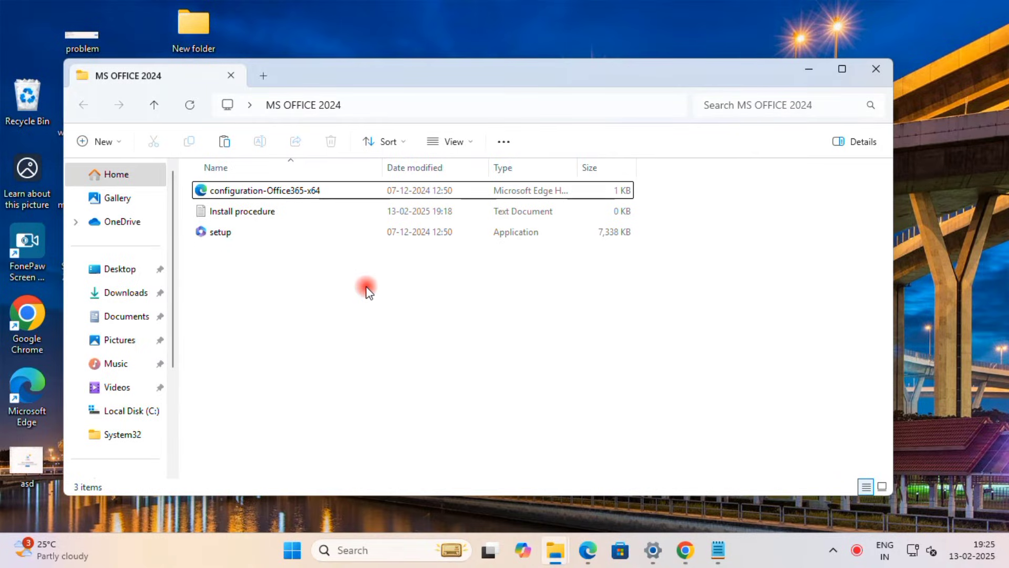
{"action": "right_click", "coordinate": [367, 286]}
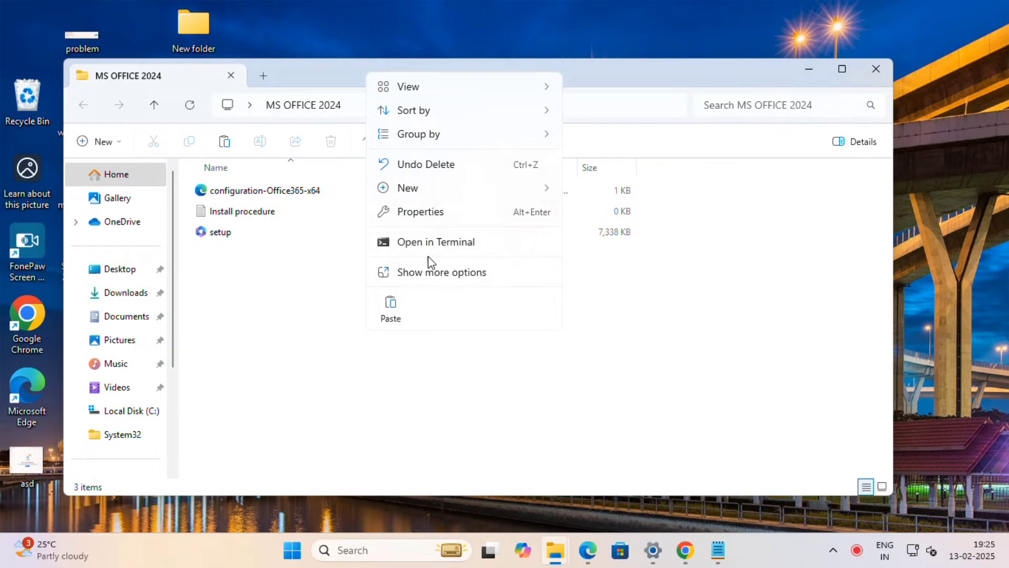
{"action": "left_click", "coordinate": [420, 277]}
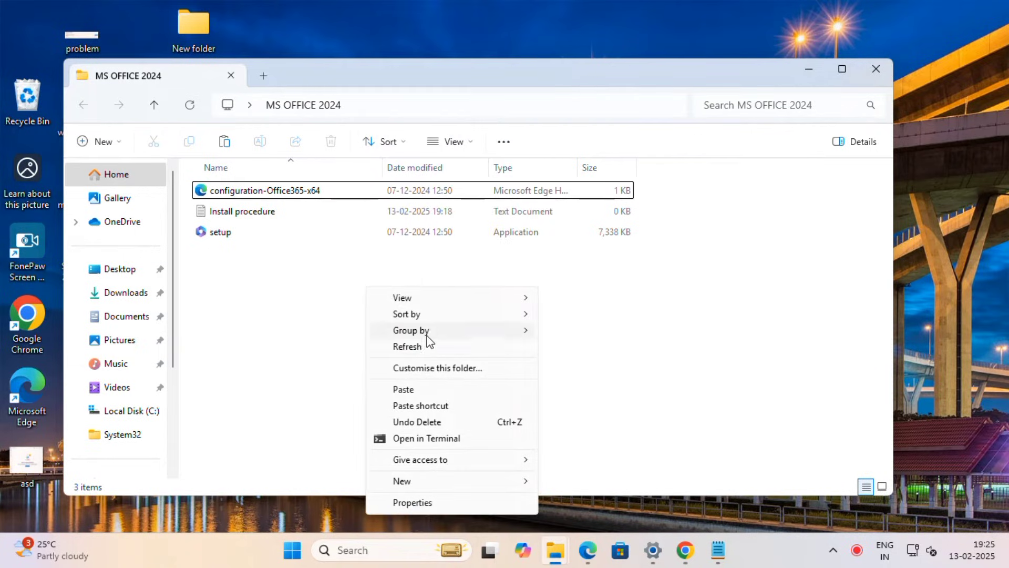
{"action": "left_click", "coordinate": [426, 391]}
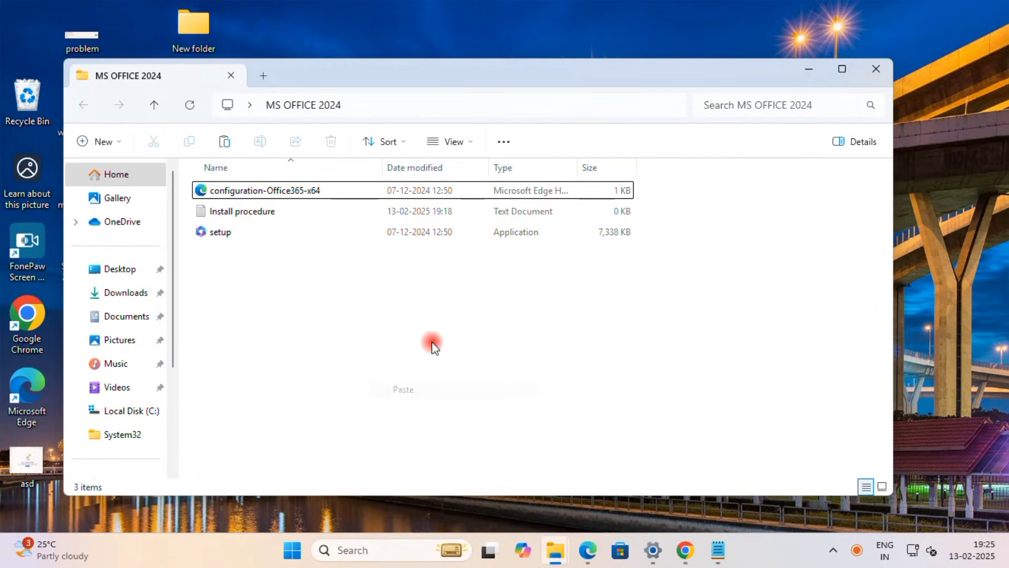
Refresh the folder listing, view the Install procedure notes and minimize them.
{"action": "right_click", "coordinate": [392, 315]}
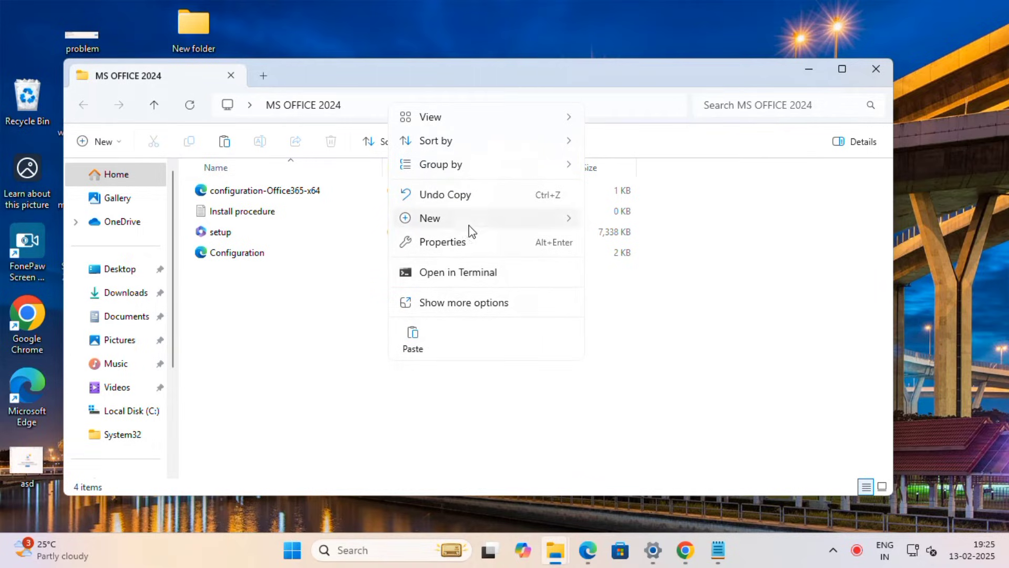
{"action": "left_click", "coordinate": [463, 303]}
{"action": "left_click", "coordinate": [447, 148]}
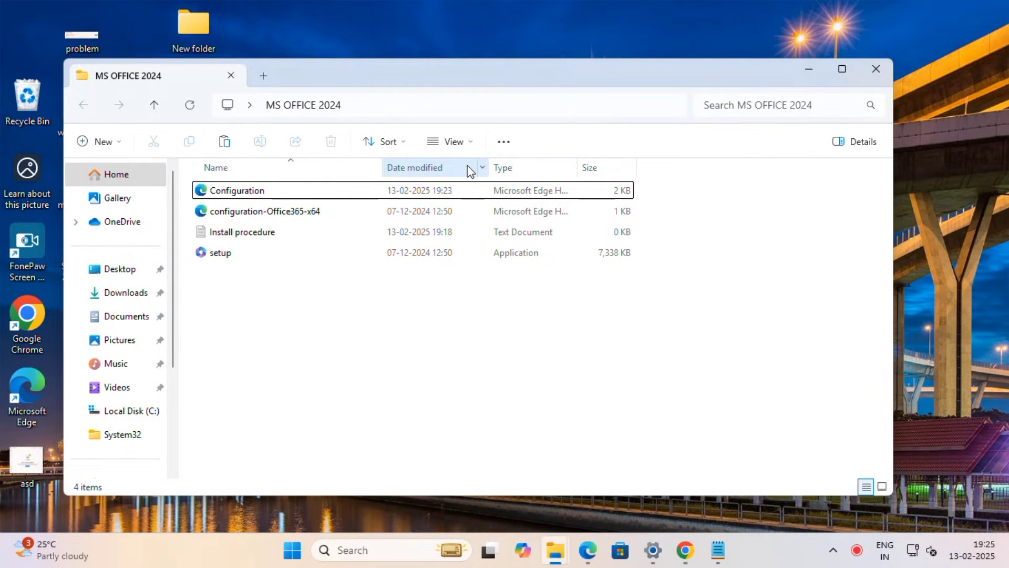
{"action": "double_click", "coordinate": [473, 232]}
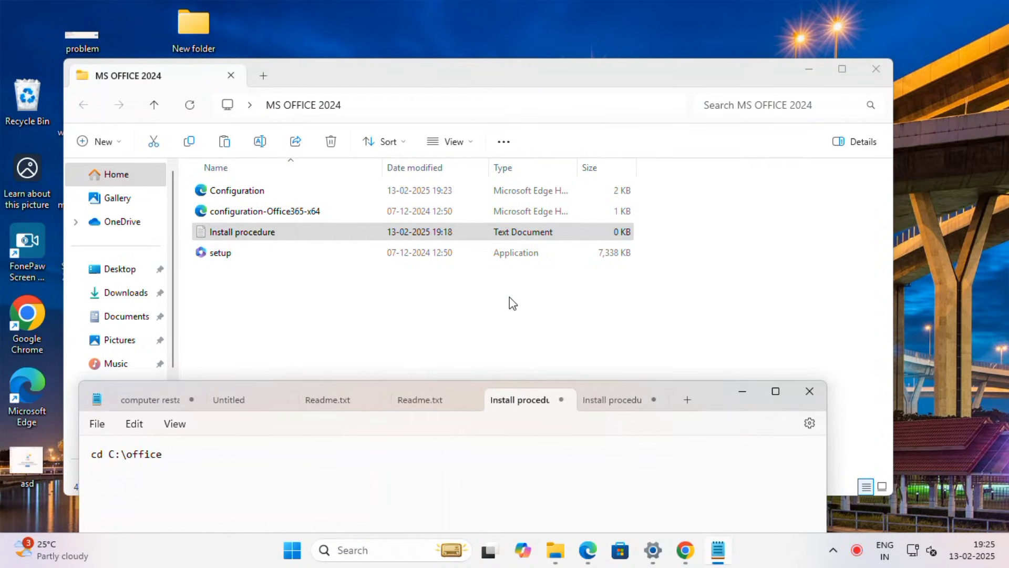
{"action": "left_click", "coordinate": [742, 391]}
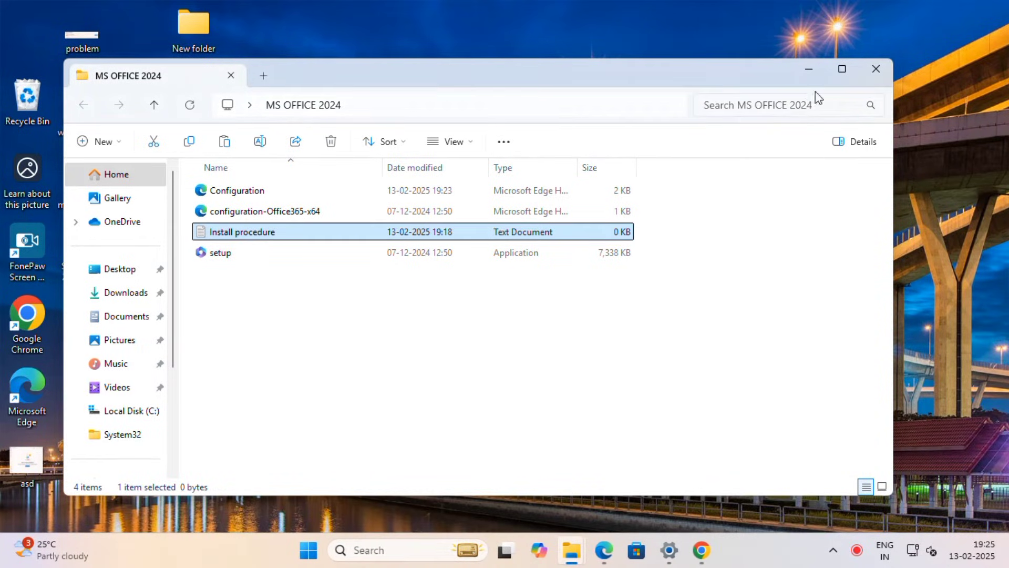
Paste the MS OFFICE 2024 folder onto Local Disk (C:) and glance at the Install procedure notes.
{"action": "left_click", "coordinate": [873, 70]}
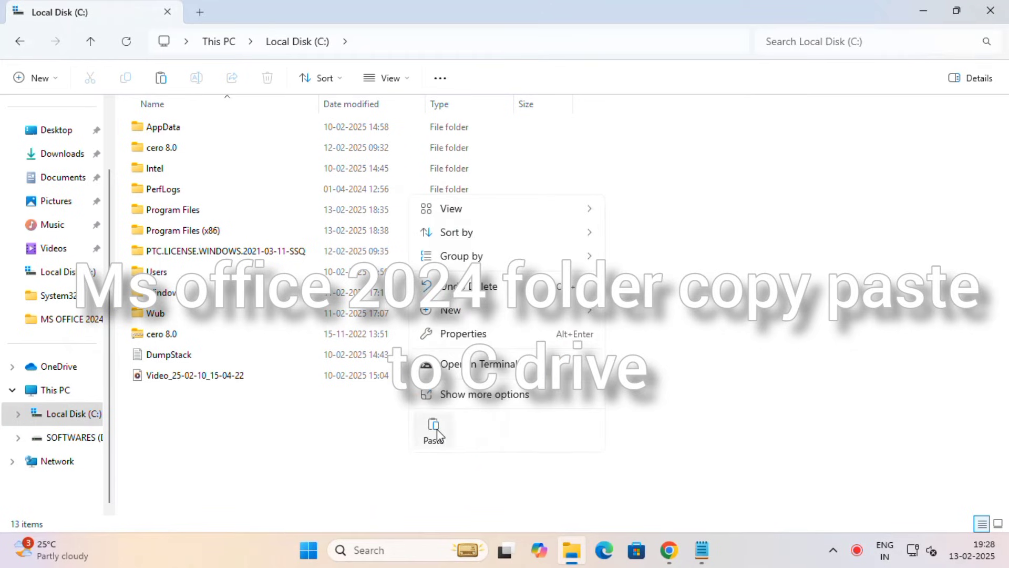
{"action": "left_click", "coordinate": [434, 430]}
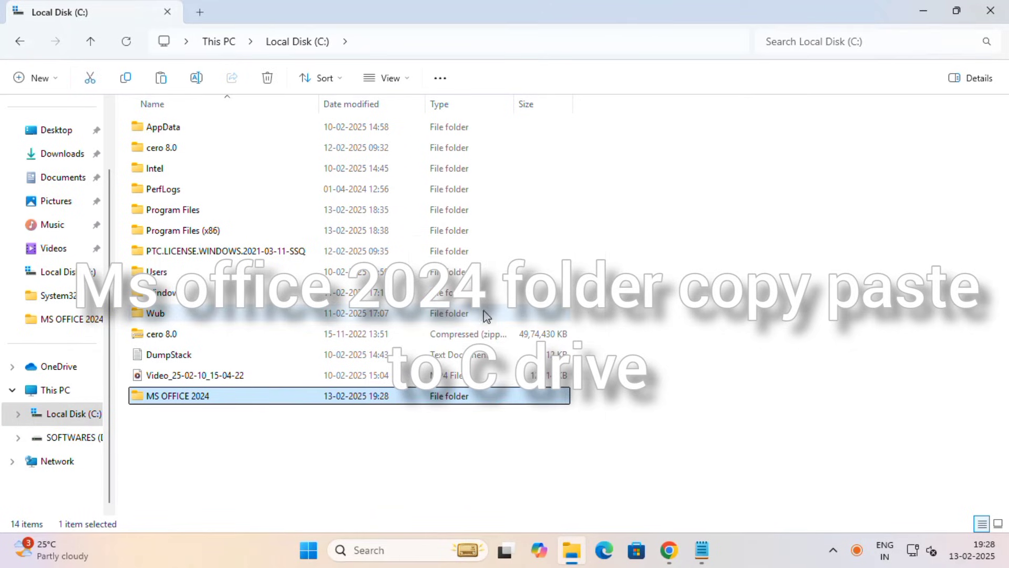
{"action": "double_click", "coordinate": [370, 397]}
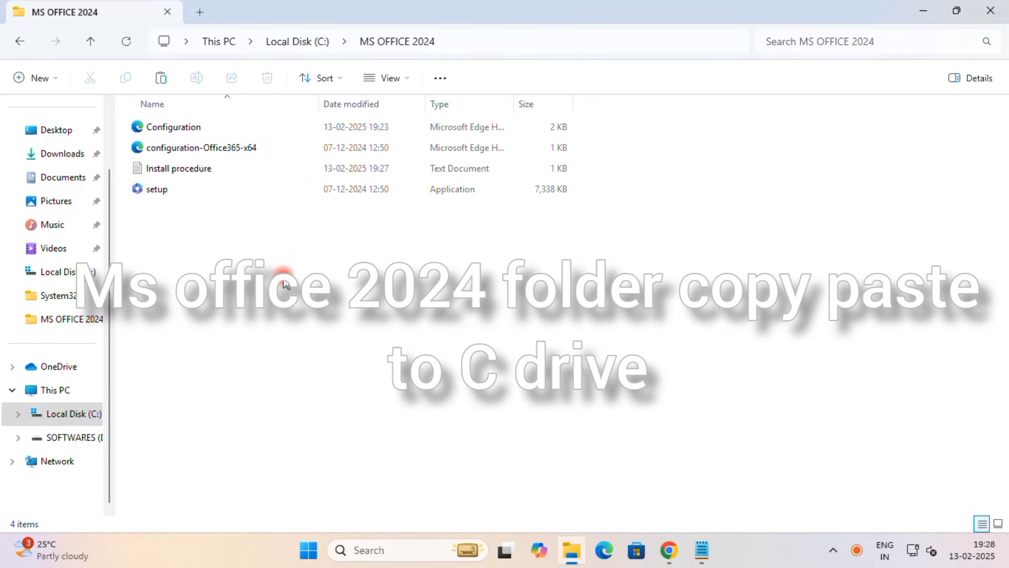
{"action": "left_click", "coordinate": [327, 173]}
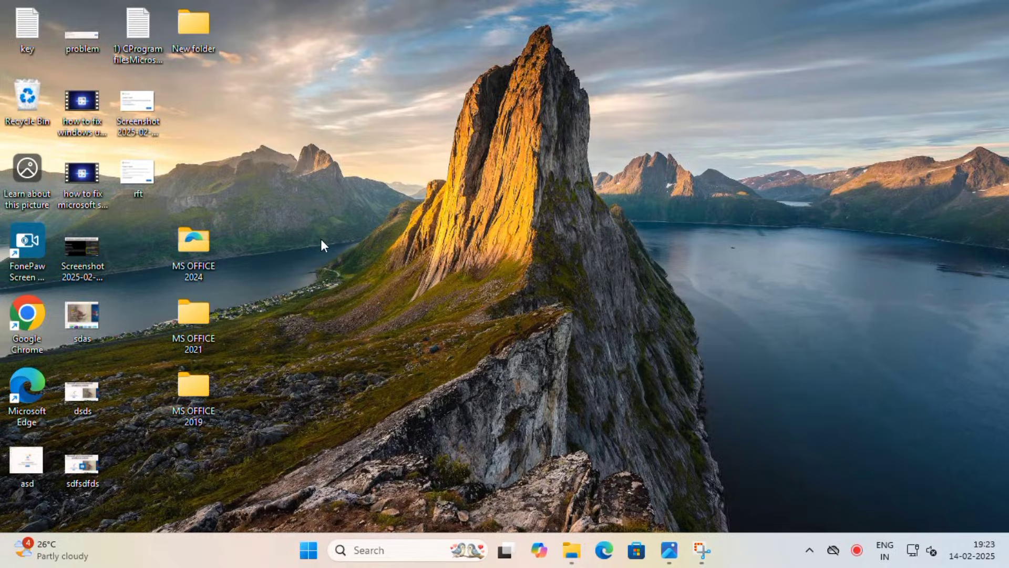
{"action": "double_click", "coordinate": [193, 244]}
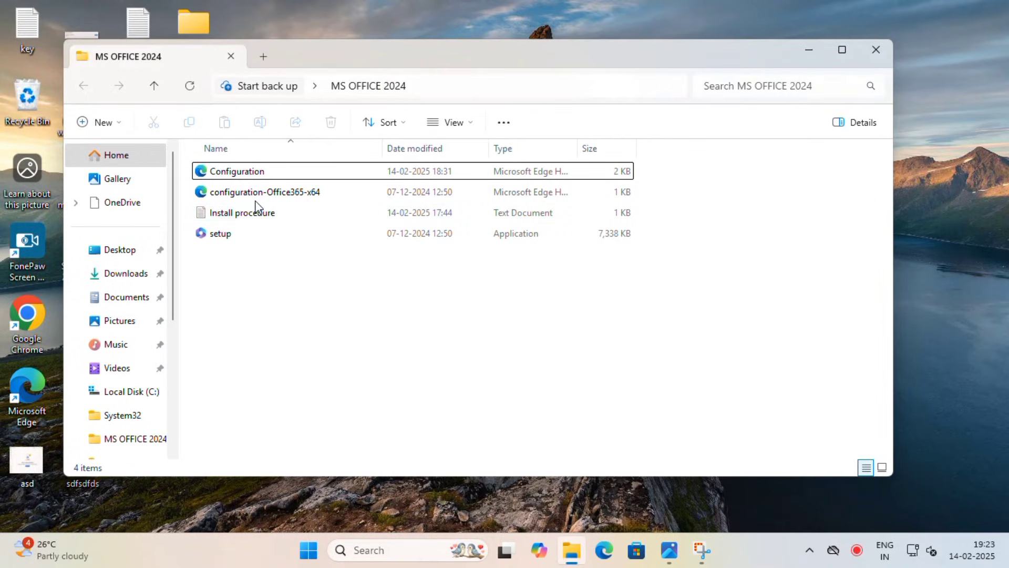
{"action": "double_click", "coordinate": [245, 212]}
{"action": "left_click", "coordinate": [865, 190]}
{"action": "left_click", "coordinate": [876, 50]}
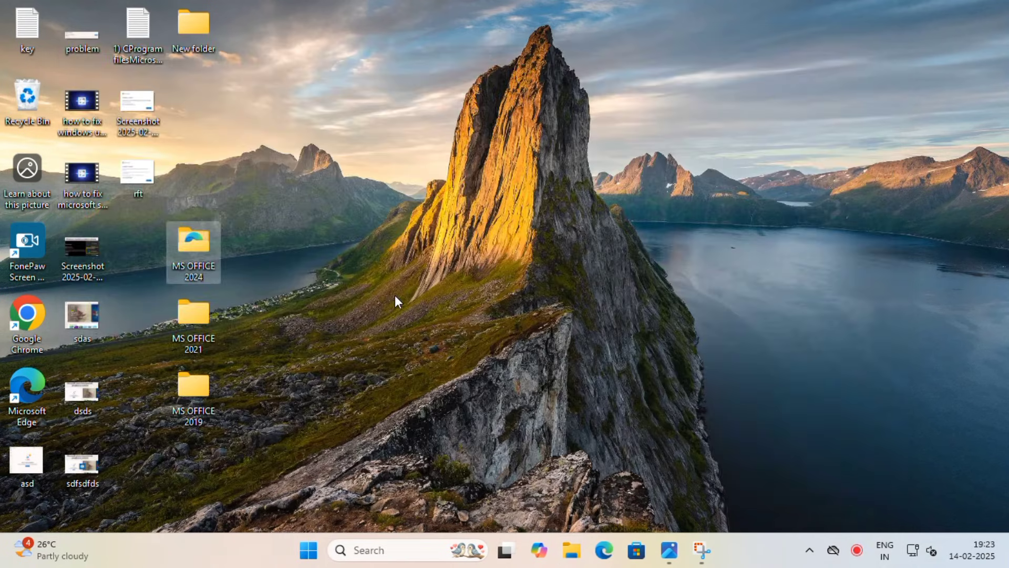
Review the setup /configure command in Install procedure inside C:\MS OFFICE 2024, then minimize the windows.
{"action": "key", "text": "super+e"}
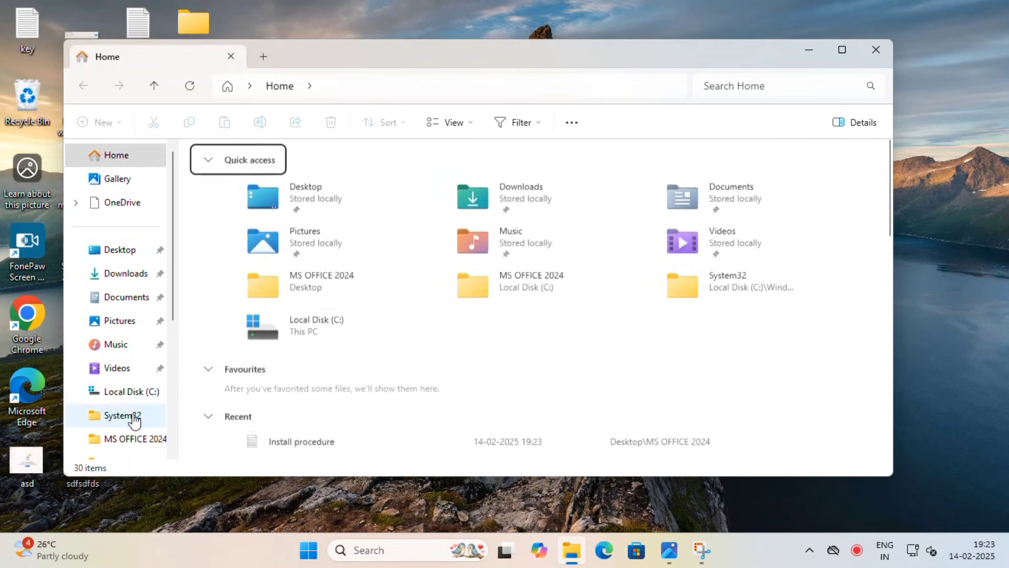
{"action": "left_click", "coordinate": [131, 391]}
{"action": "double_click", "coordinate": [272, 235]}
{"action": "double_click", "coordinate": [319, 215]}
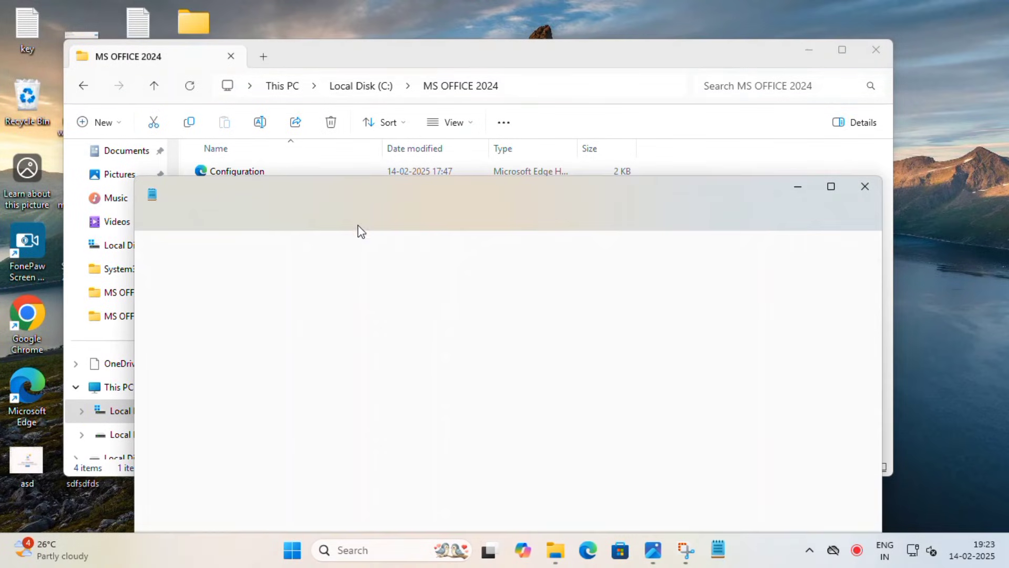
{"action": "scroll", "coordinate": [384, 316], "scroll_direction": "up", "scroll_amount": 2}
{"action": "scroll", "coordinate": [384, 307], "scroll_direction": "up", "scroll_amount": 2}
{"action": "scroll", "coordinate": [394, 276], "scroll_direction": "up", "scroll_amount": 2}
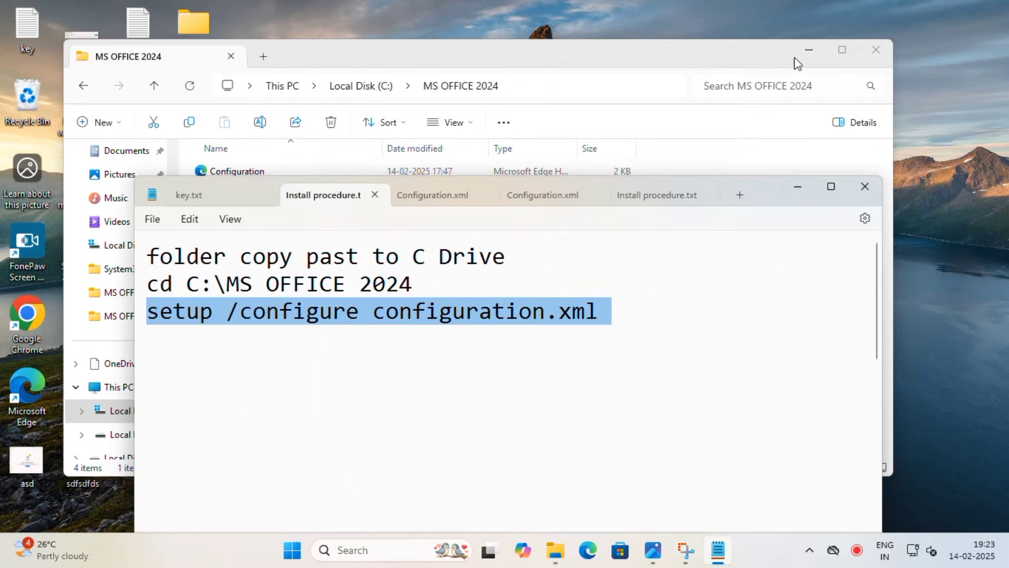
{"action": "left_click", "coordinate": [809, 50]}
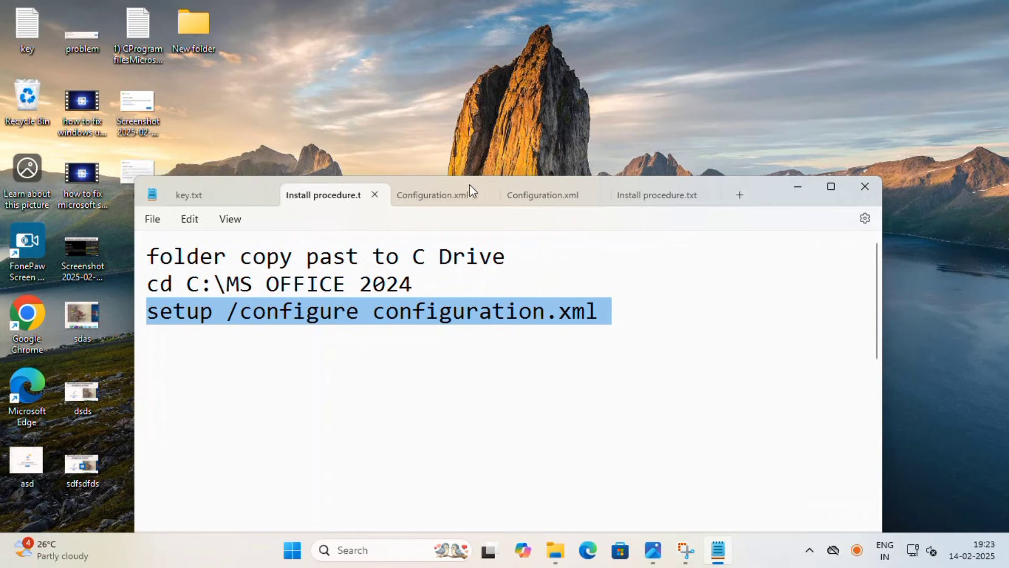
{"action": "left_click", "coordinate": [812, 190]}
Copy the MS OFFICE 2024 desktop folder and navigate to Local Disk (C:) in File Explorer.
{"action": "right_click", "coordinate": [193, 244]}
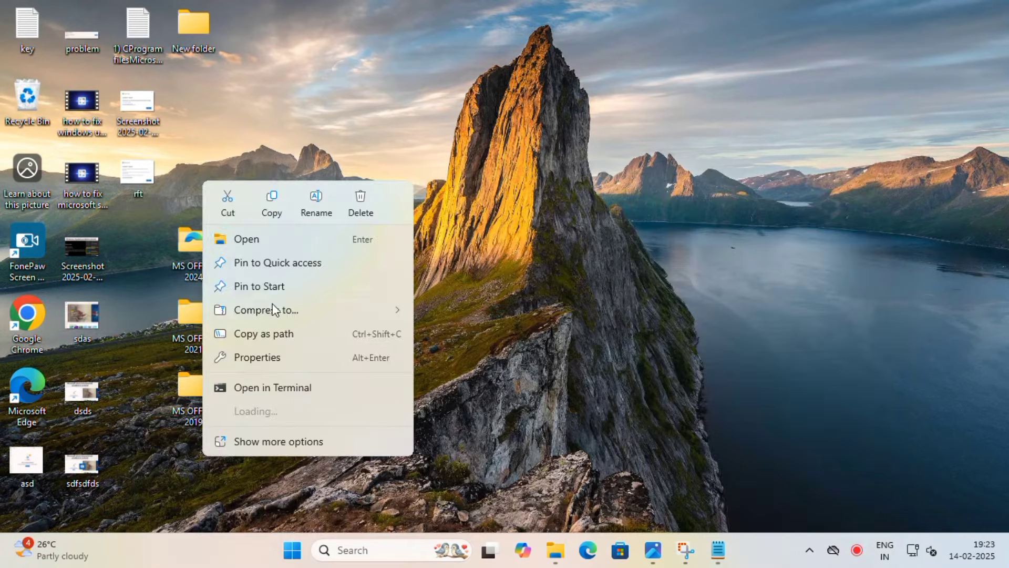
{"action": "left_click", "coordinate": [273, 204]}
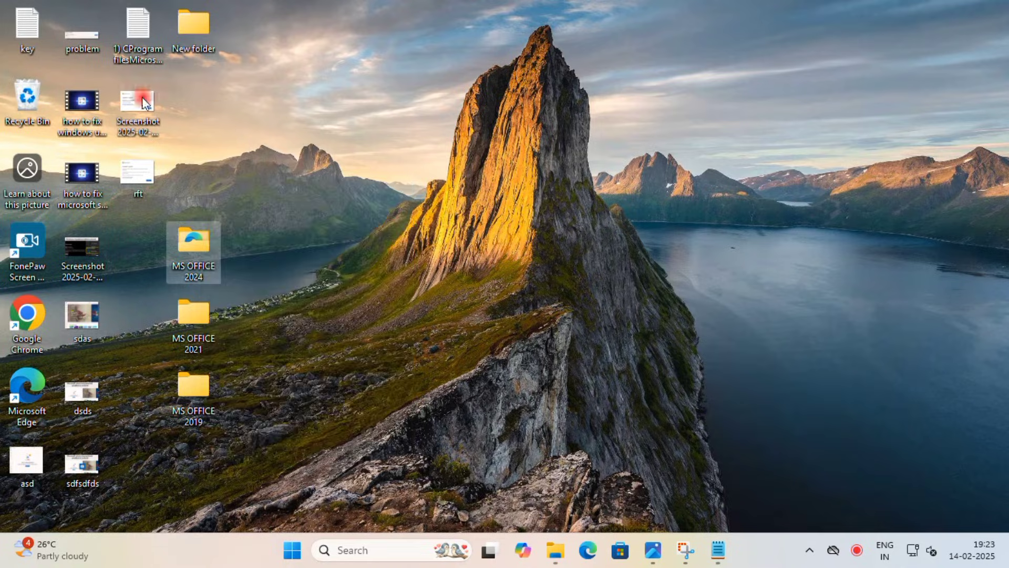
{"action": "left_click", "coordinate": [334, 246]}
{"action": "key", "text": "super+e"}
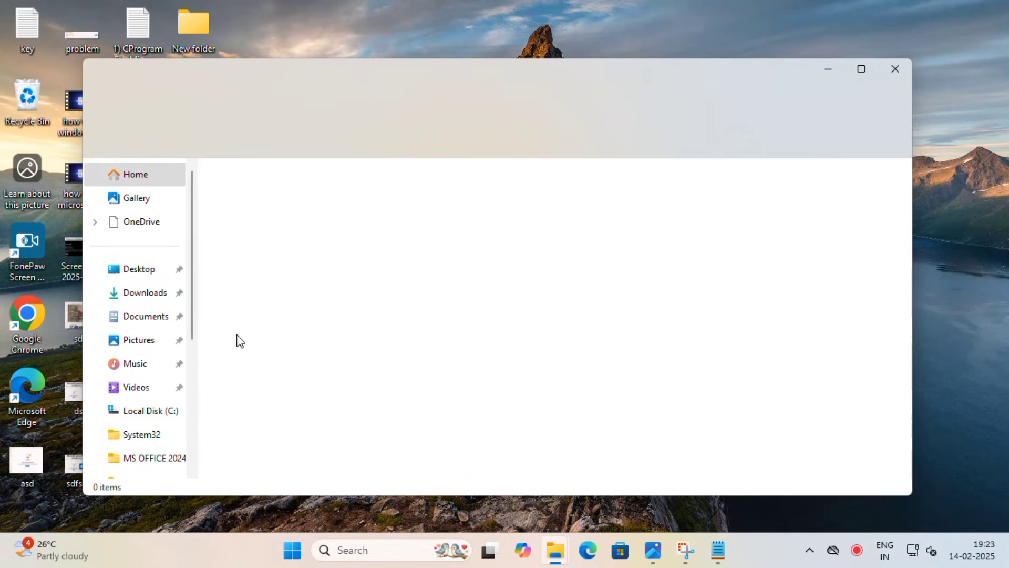
{"action": "scroll", "coordinate": [148, 278], "scroll_direction": "down", "scroll_amount": 3}
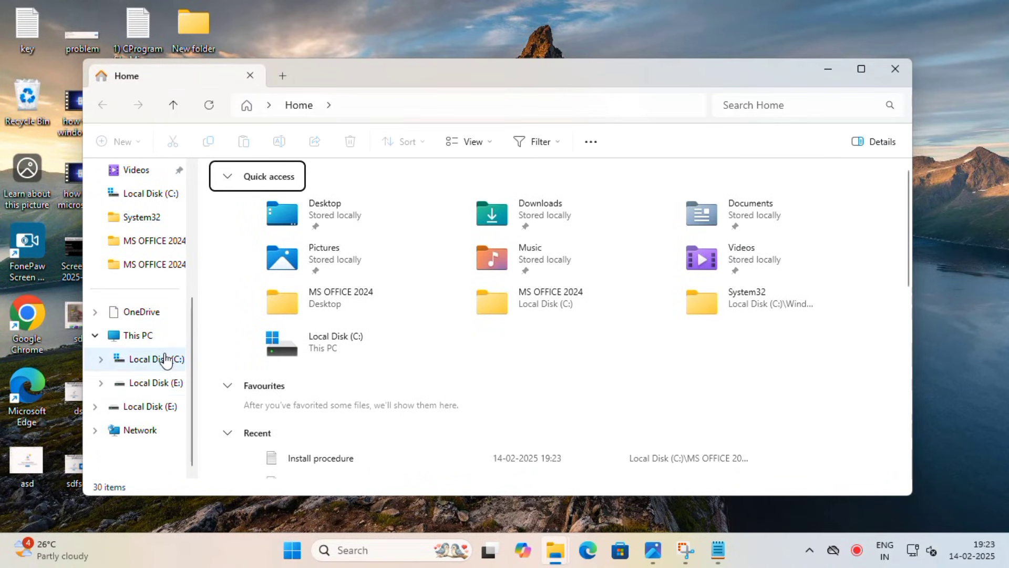
{"action": "left_click", "coordinate": [150, 335]}
{"action": "double_click", "coordinate": [310, 218]}
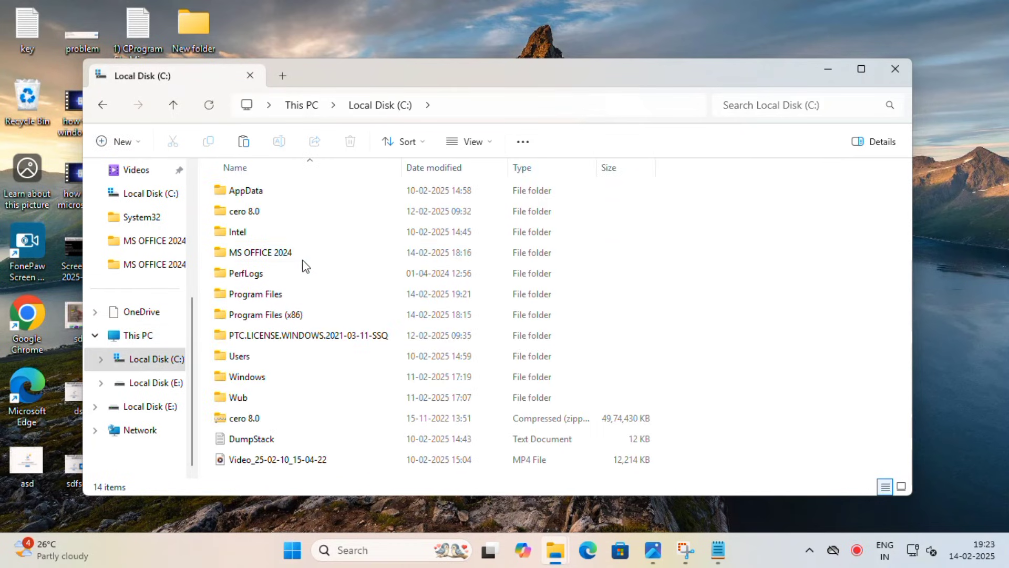
Paste MS OFFICE 2024 into C:\ replacing the existing files, and enter the folder.
{"action": "left_click", "coordinate": [261, 253]}
{"action": "left_click", "coordinate": [578, 276]}
{"action": "right_click", "coordinate": [678, 284]}
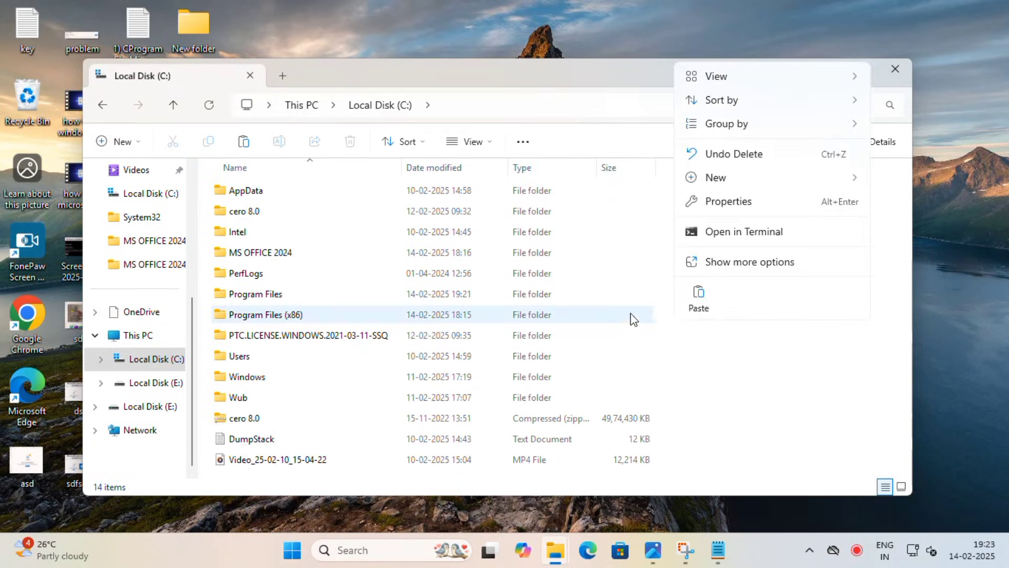
{"action": "left_click", "coordinate": [701, 300]}
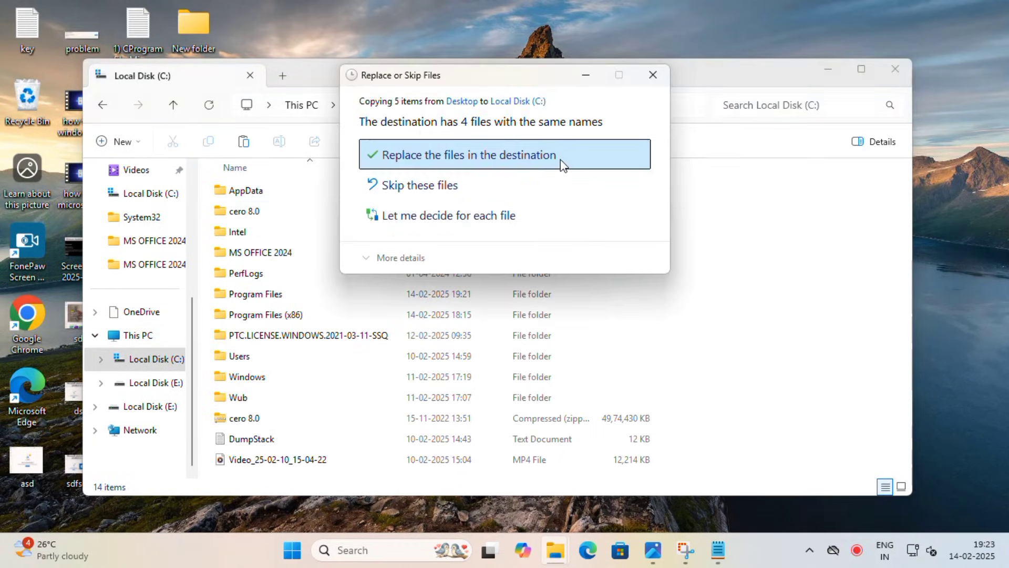
{"action": "left_click", "coordinate": [544, 156]}
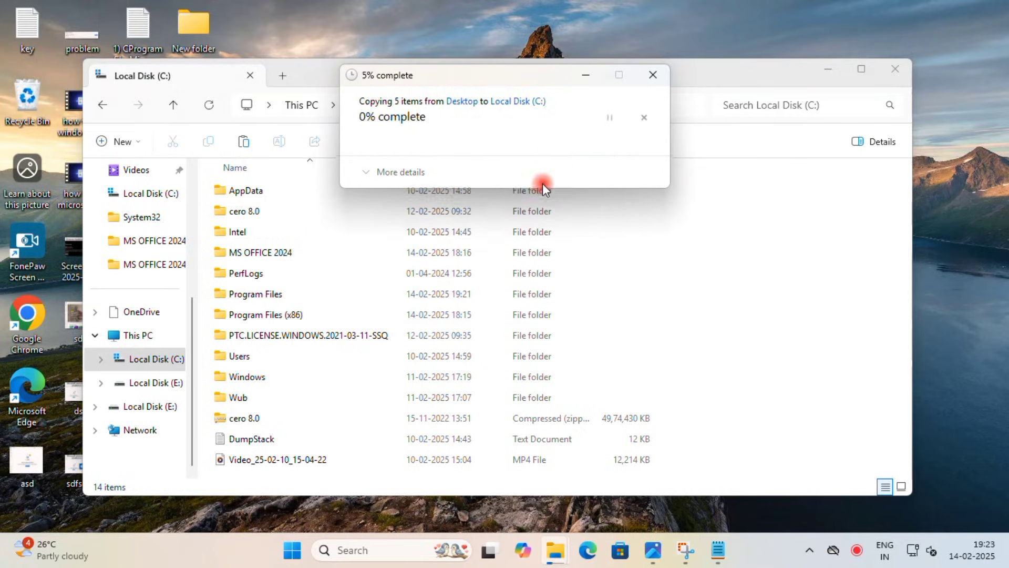
{"action": "double_click", "coordinate": [435, 254]}
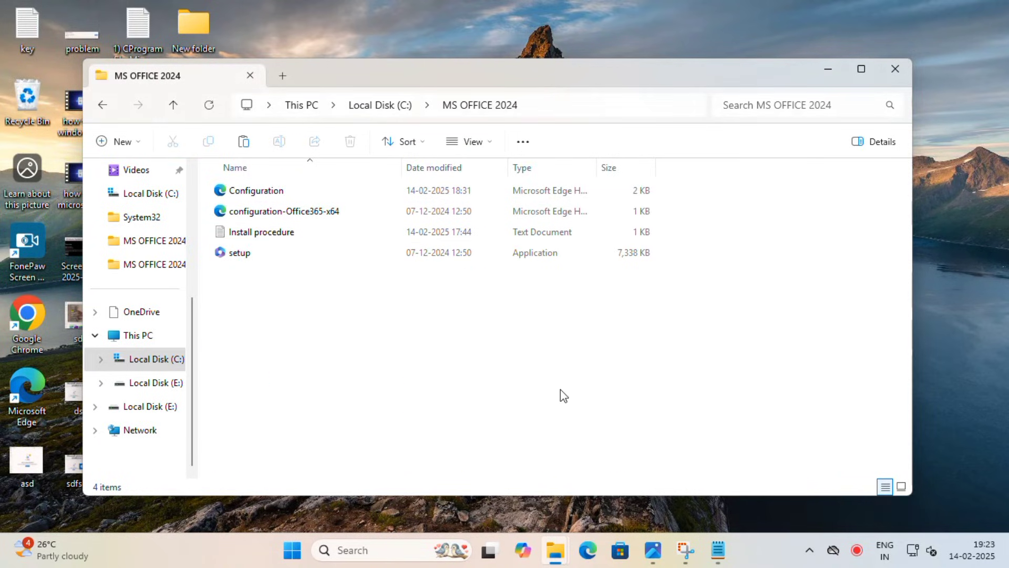
Launch Command Prompt as administrator and select the 'cd C:\MS OFFICE 2024' line in the notes.
{"action": "left_click", "coordinate": [716, 550]}
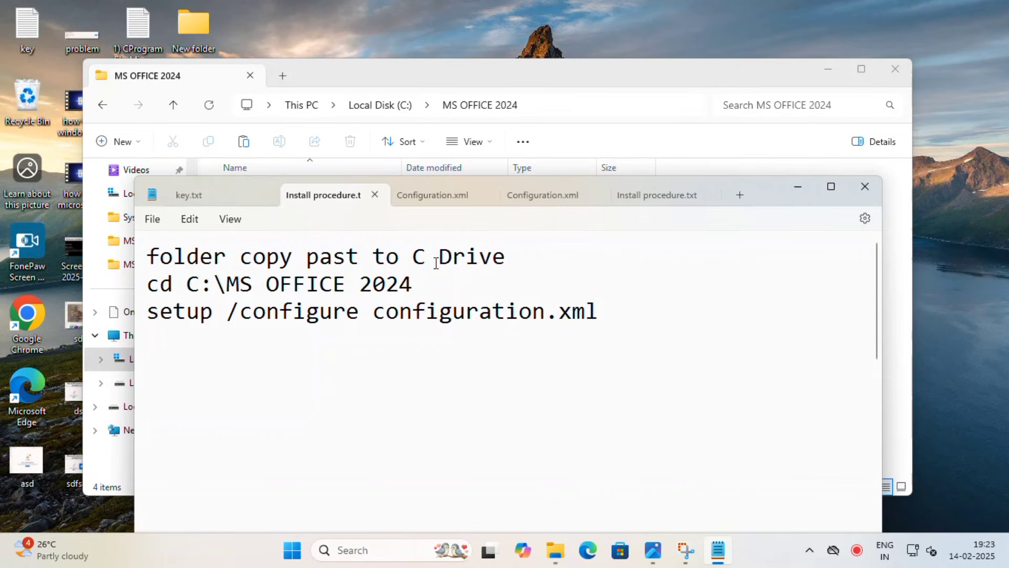
{"action": "left_click", "coordinate": [363, 549]}
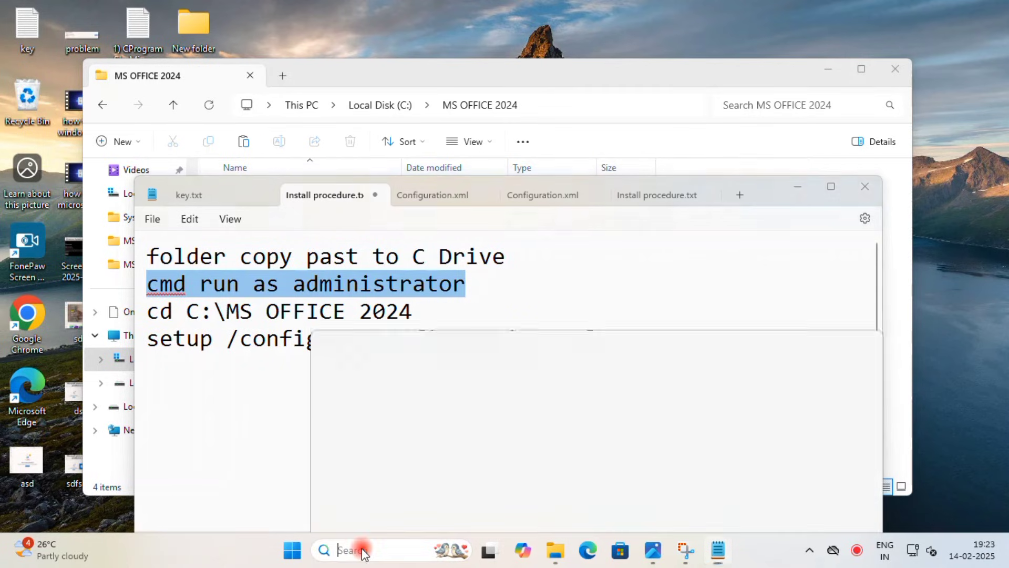
{"action": "type", "text": "cm"}
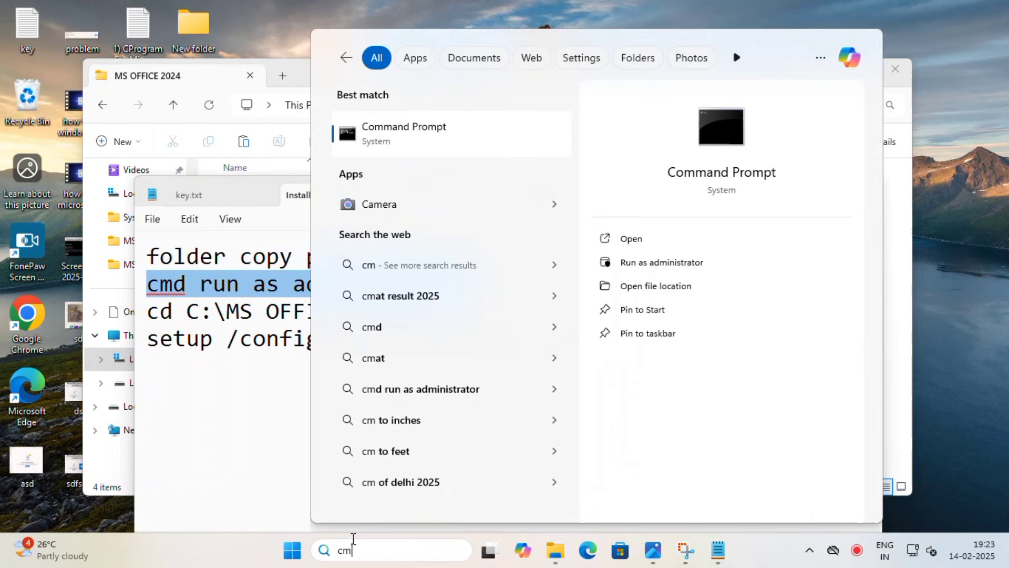
{"action": "right_click", "coordinate": [398, 133]}
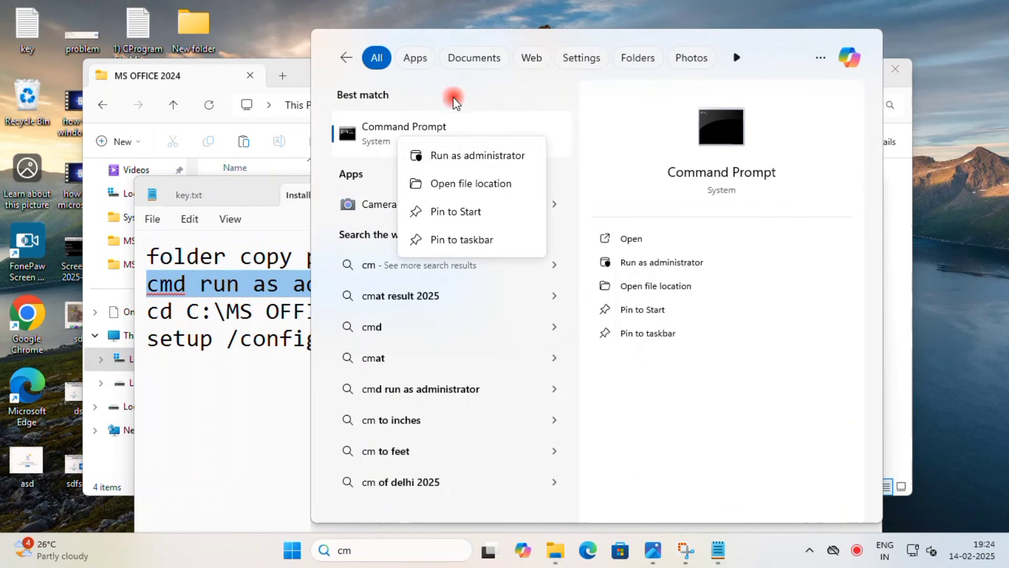
{"action": "left_click", "coordinate": [451, 158]}
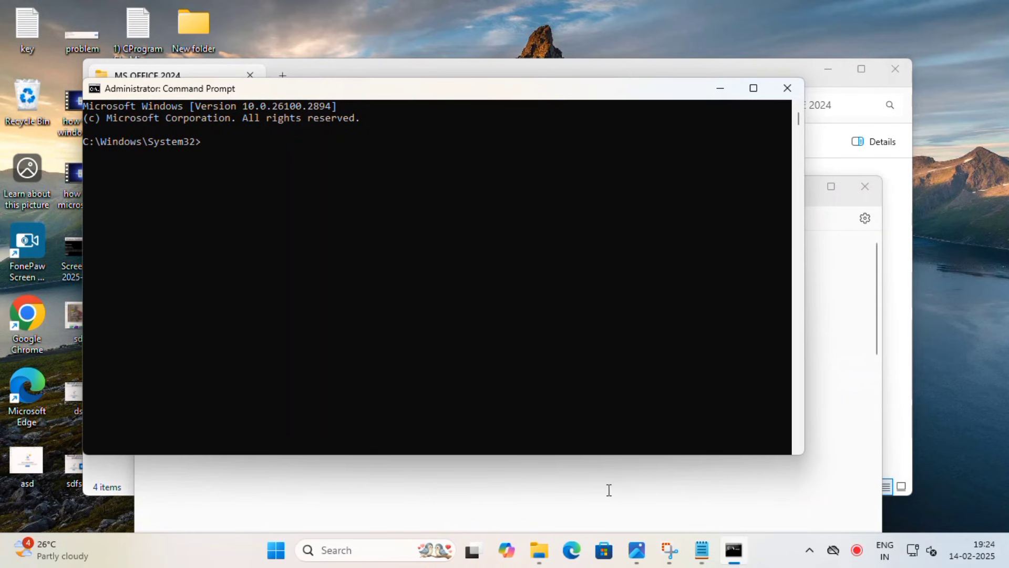
{"action": "left_click", "coordinate": [608, 492]}
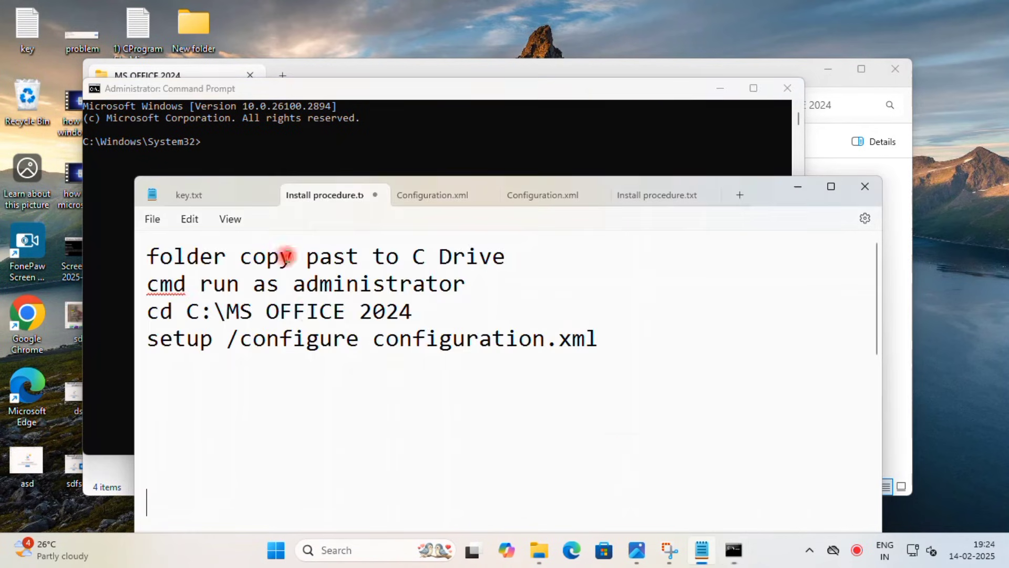
{"action": "left_click_drag", "start_coordinate": [412, 312], "coordinate": [164, 313]}
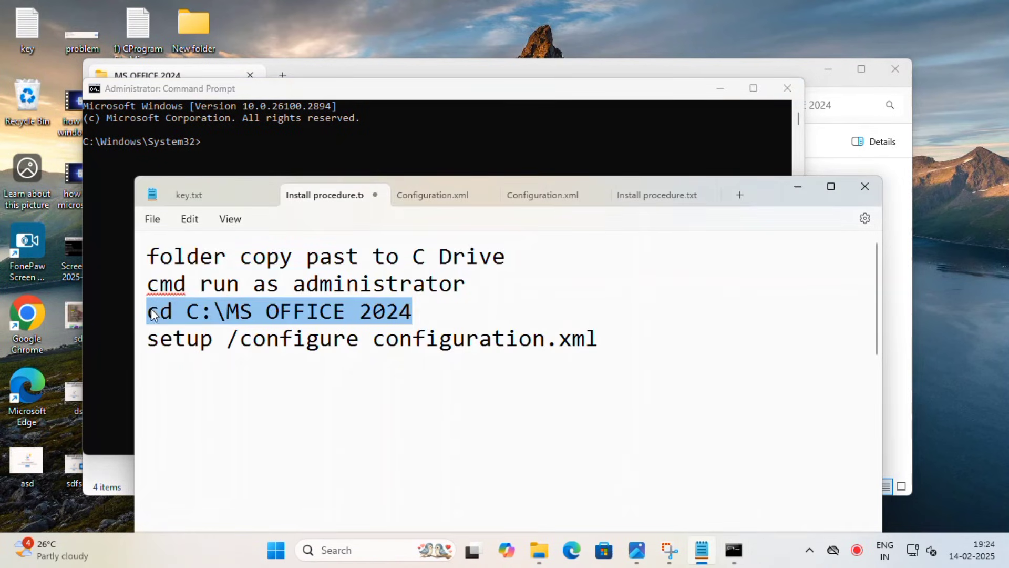
Run 'cd C:\MS OFFICE 2024' in the administrator Command Prompt.
{"action": "key", "text": "ctrl+c"}
{"action": "left_click", "coordinate": [288, 88]}
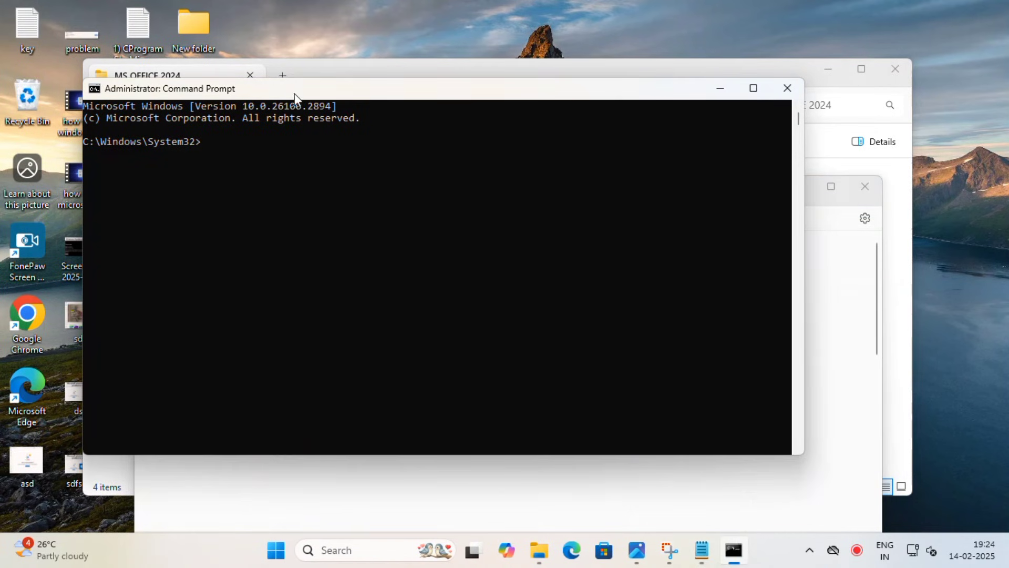
{"action": "key", "text": "ctrl+v"}
{"action": "key", "text": "Return"}
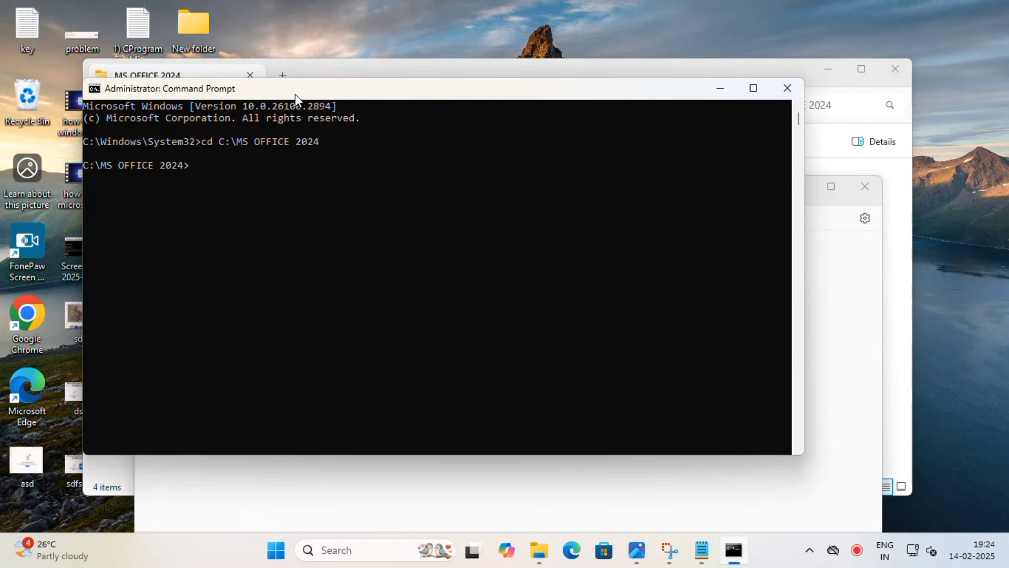
Run 'setup /configure configuration.xml' to start the Office installation.
{"action": "left_click", "coordinate": [505, 474]}
{"action": "left_click_drag", "start_coordinate": [601, 339], "coordinate": [145, 354]}
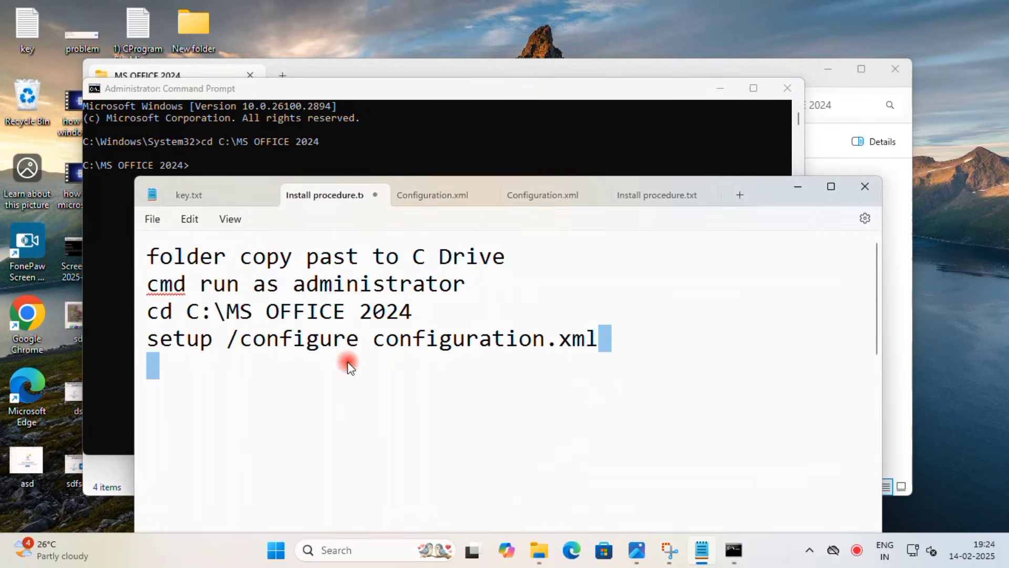
{"action": "key", "text": "ctrl+c"}
{"action": "left_click", "coordinate": [318, 92]}
{"action": "key", "text": "ctrl+v"}
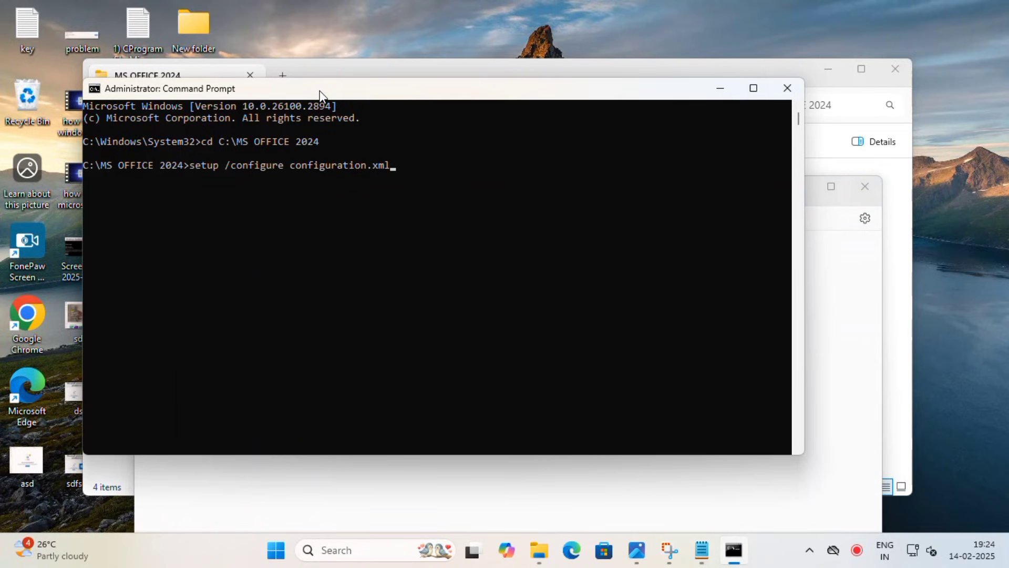
{"action": "key", "text": "Return"}
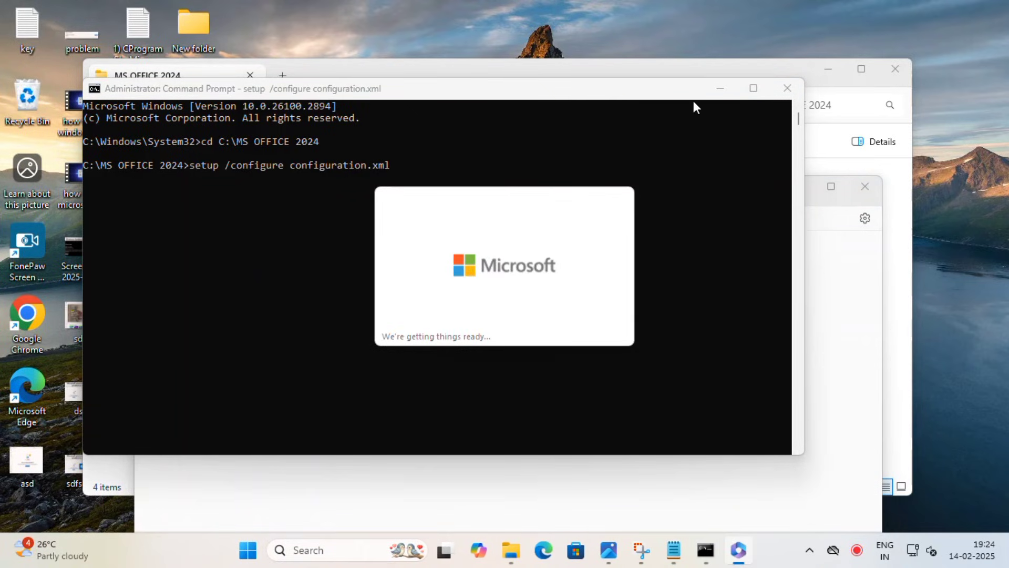
Minimize the windows, wait for installation to finish and close the 'You're all set!' message.
{"action": "left_click", "coordinate": [721, 88]}
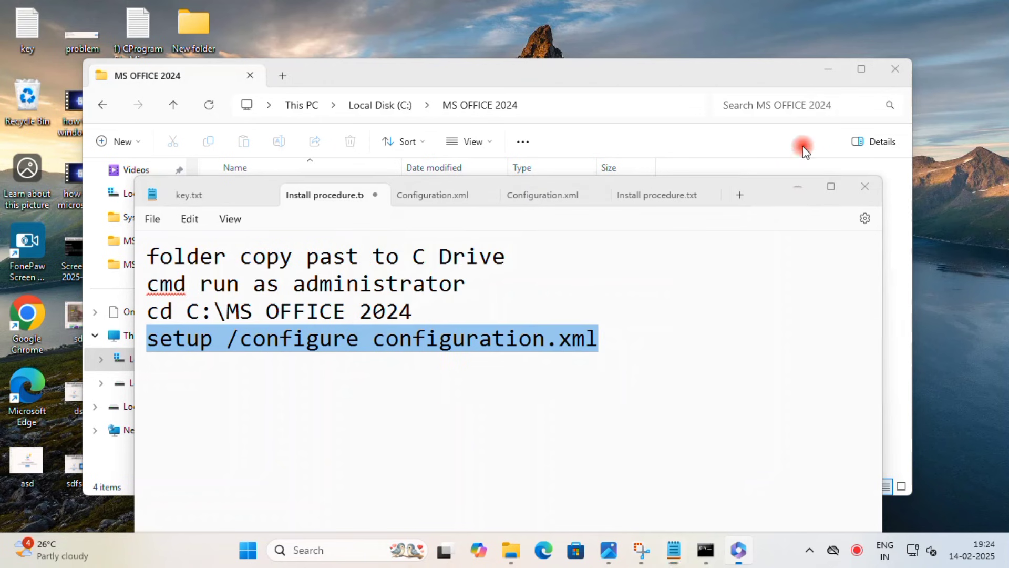
{"action": "left_click", "coordinate": [799, 187]}
{"action": "left_click", "coordinate": [828, 70]}
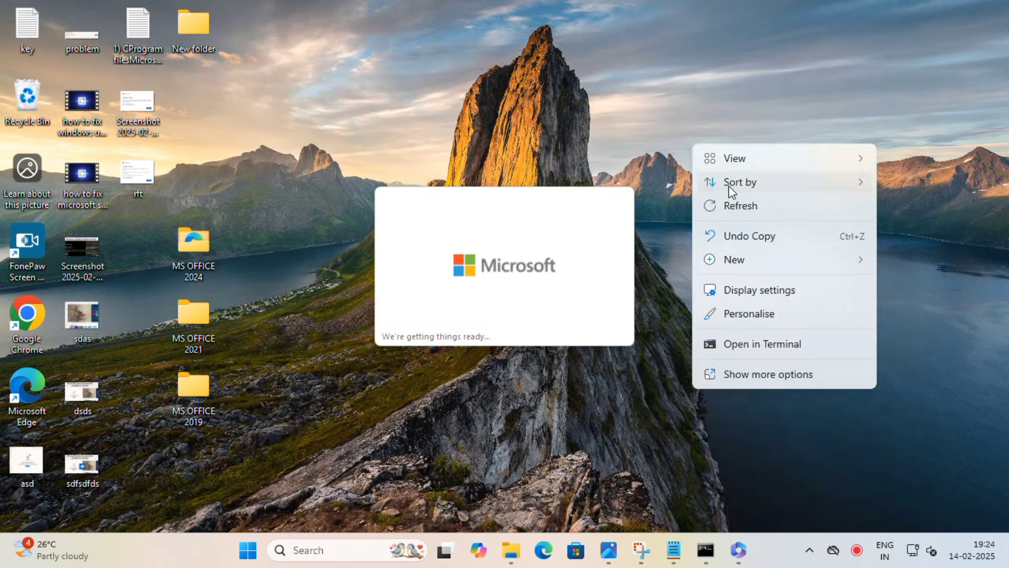
{"action": "left_click", "coordinate": [736, 204]}
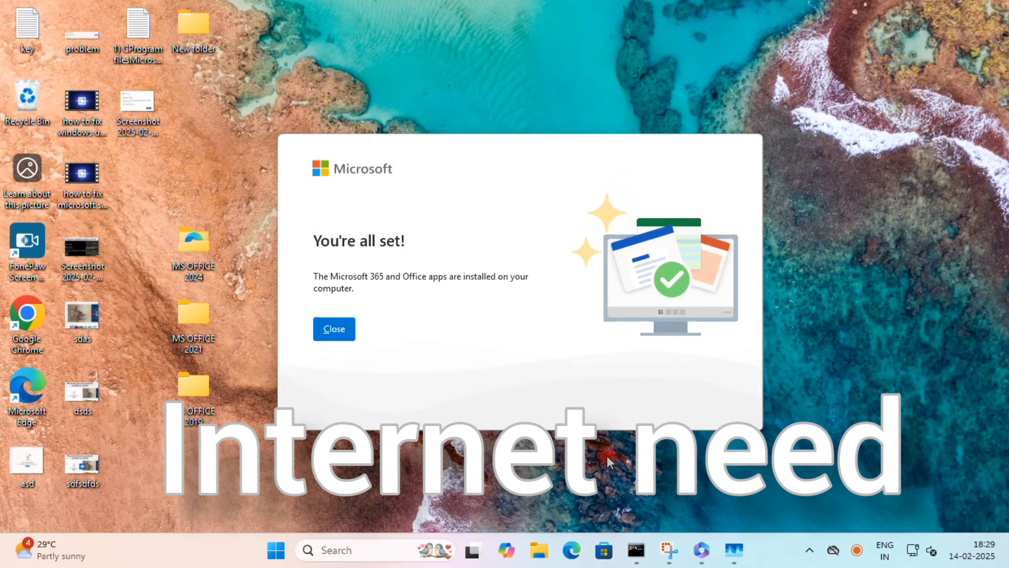
{"action": "right_click", "coordinate": [605, 210]}
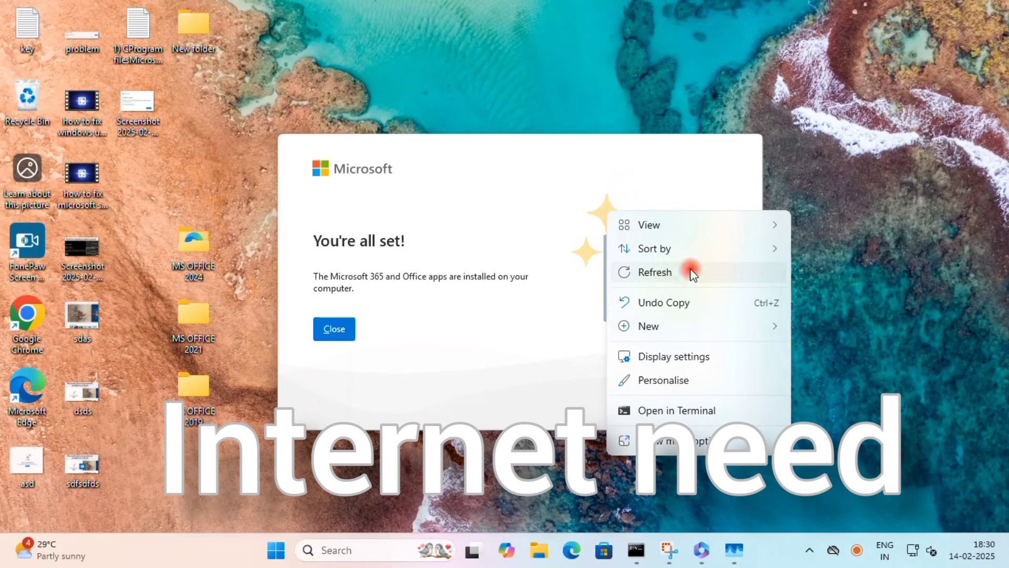
{"action": "left_click", "coordinate": [689, 268]}
{"action": "left_click", "coordinate": [334, 328]}
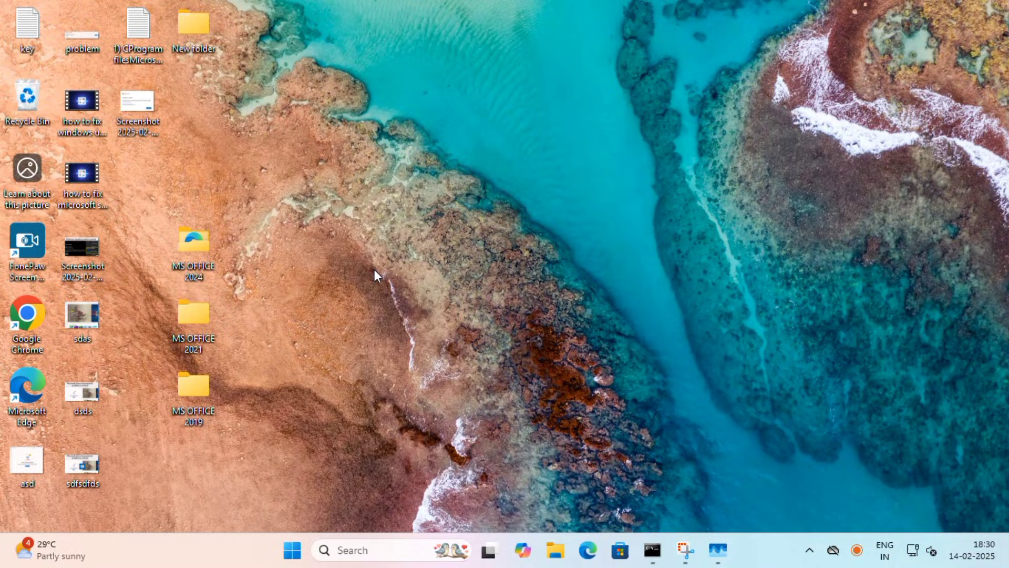
Launch Excel via Run and show the Account page confirming Office LTSC Professional Plus 2024 is activated.
{"action": "key", "text": "super+r"}
{"action": "type", "text": "exce"}
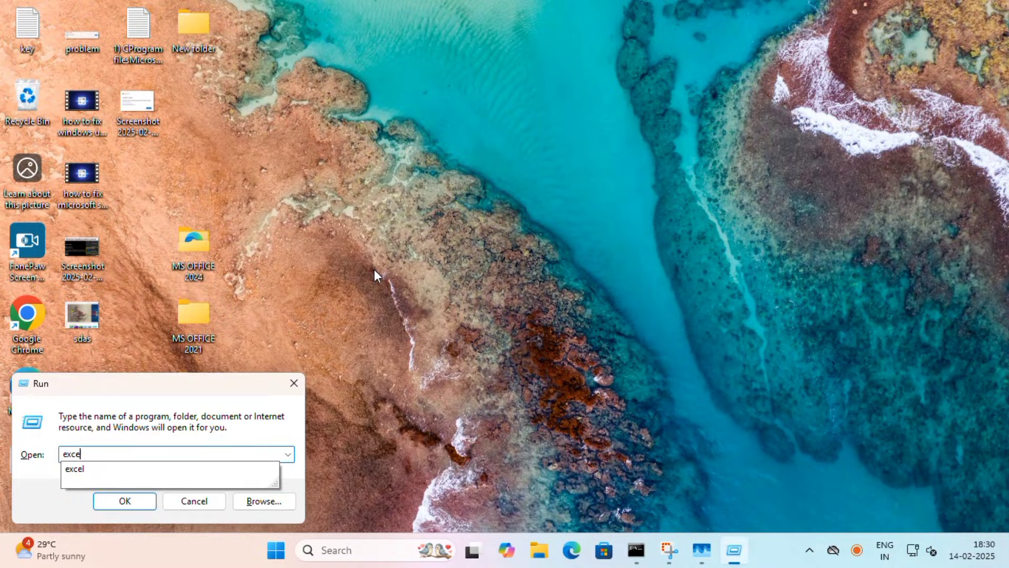
{"action": "type", "text": "l"}
{"action": "key", "text": "Return"}
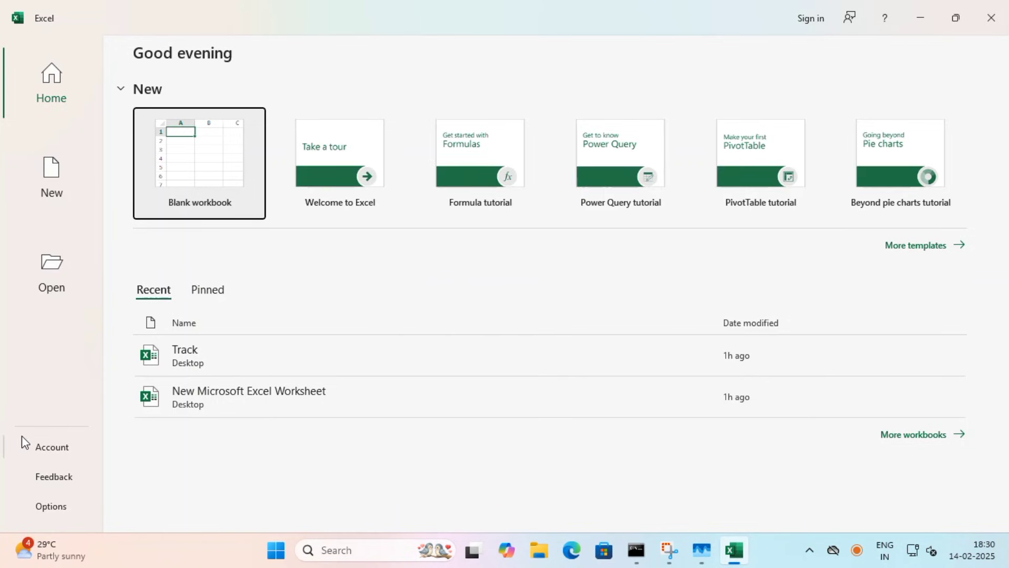
{"action": "left_click", "coordinate": [53, 447]}
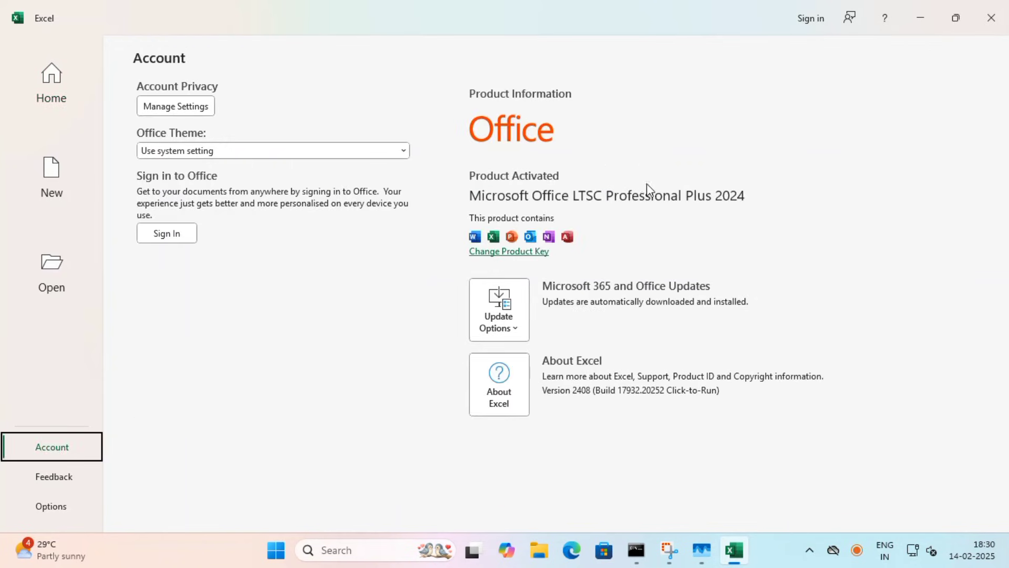